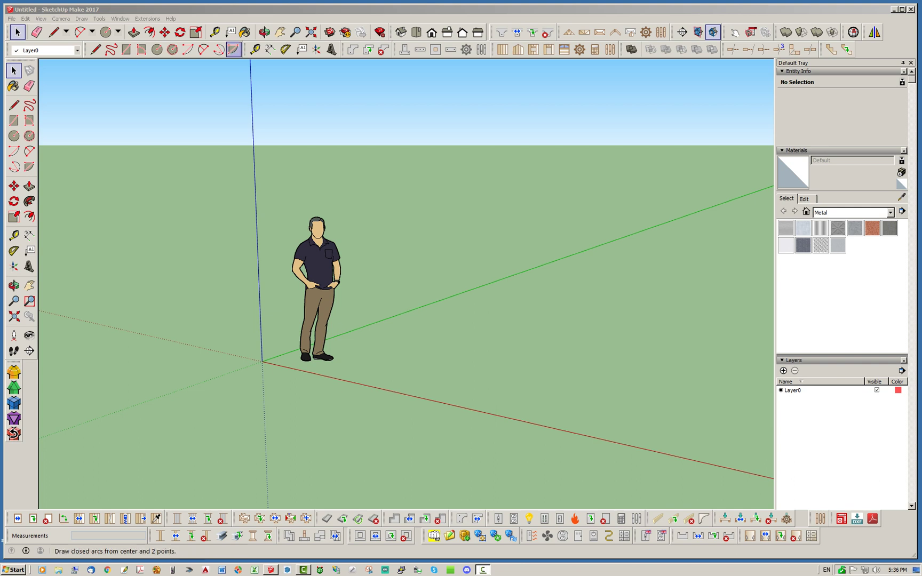
Draw a guide grid with 1' spacing from the origin, extending along the red and green axes.
{"action": "left_click", "coordinate": [120, 19]}
{"action": "mouse_move", "coordinate": [99, 19]}
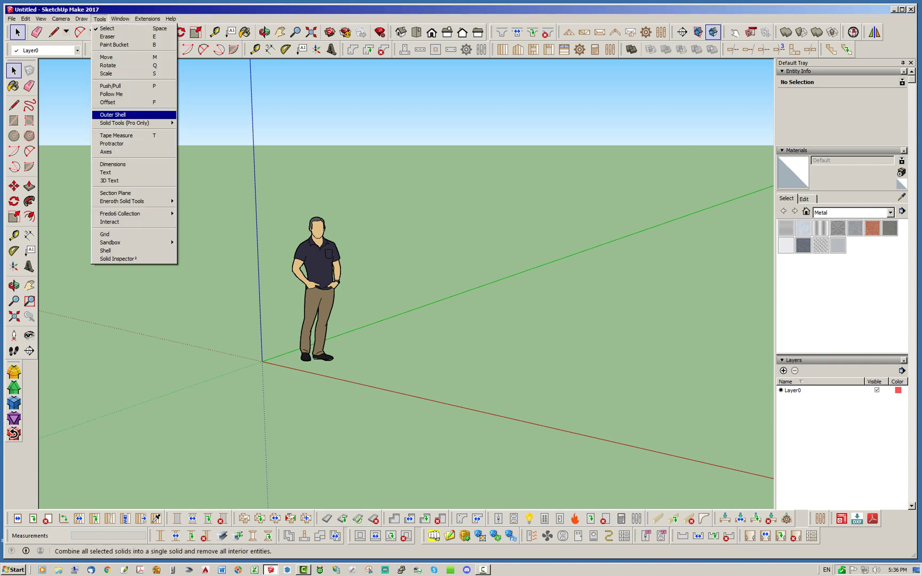
{"action": "left_click", "coordinate": [104, 235]}
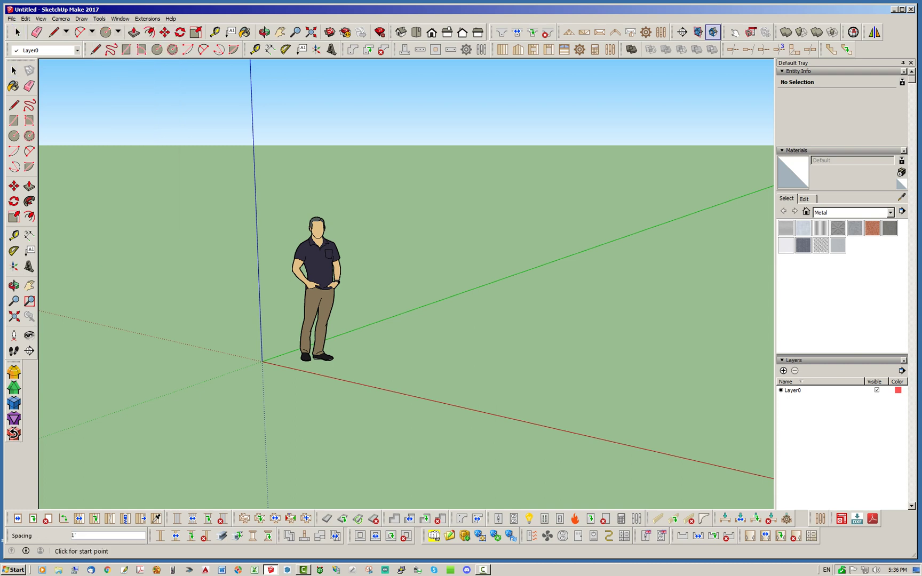
{"action": "left_click", "coordinate": [262, 361]}
{"action": "scroll", "coordinate": [85, 244], "scroll_direction": "down", "scroll_amount": 2}
{"action": "scroll", "coordinate": [80, 241], "scroll_direction": "down", "scroll_amount": 1}
{"action": "left_click", "coordinate": [639, 393]}
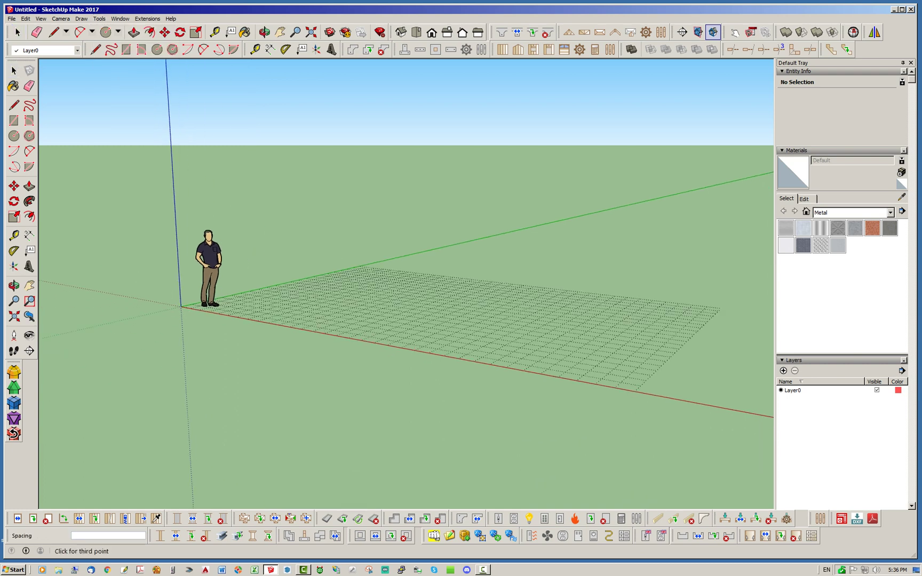
{"action": "left_click", "coordinate": [766, 265]}
{"action": "middle_click_drag", "start_coordinate": [763, 267], "coordinate": [758, 342]}
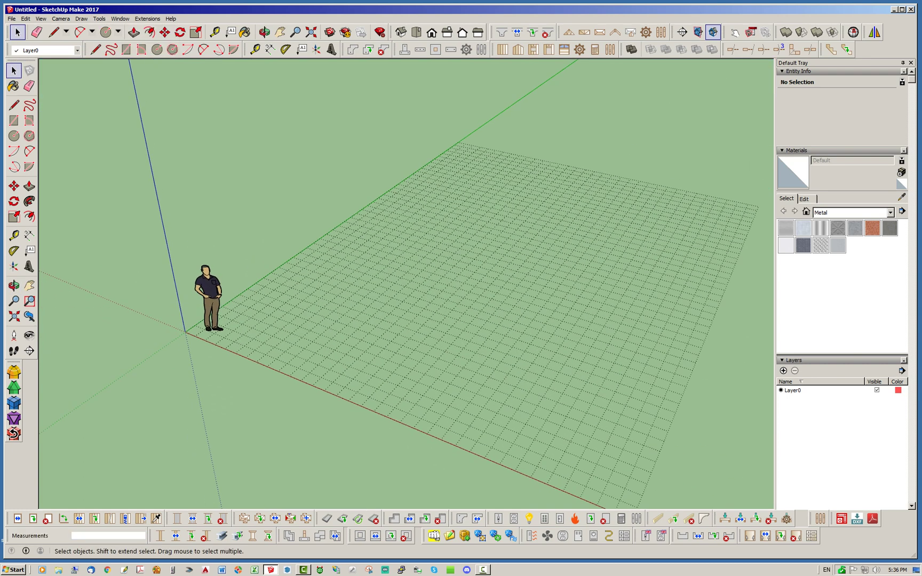
Draw two connected rectangular wall assemblies on the grid, 18' parallel to the red axis and 16' parallel to the green axis.
{"action": "left_click", "coordinate": [503, 49]}
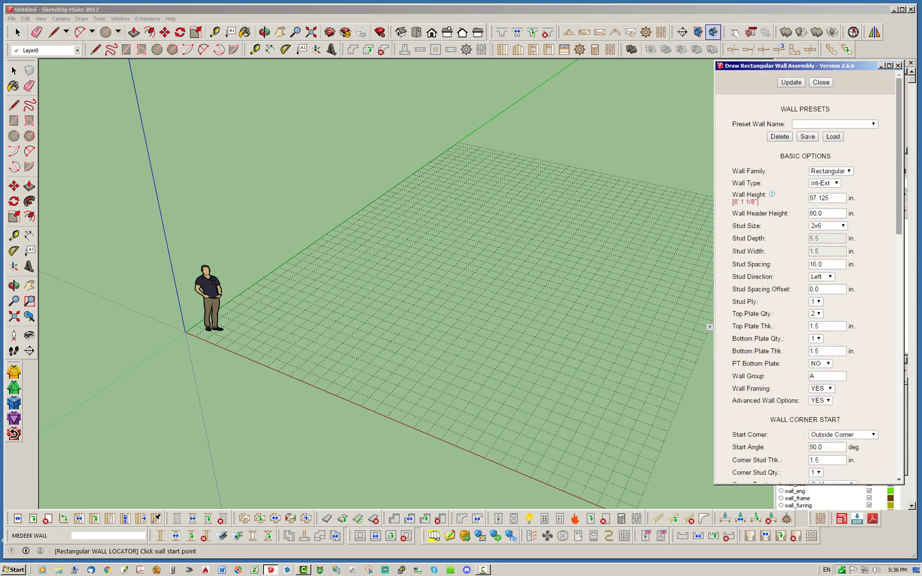
{"action": "mouse_move", "coordinate": [899, 160]}
{"action": "left_mouse_down"}
{"action": "mouse_move", "coordinate": [899, 386]}
{"action": "mouse_move", "coordinate": [899, 160]}
{"action": "left_mouse_up"}
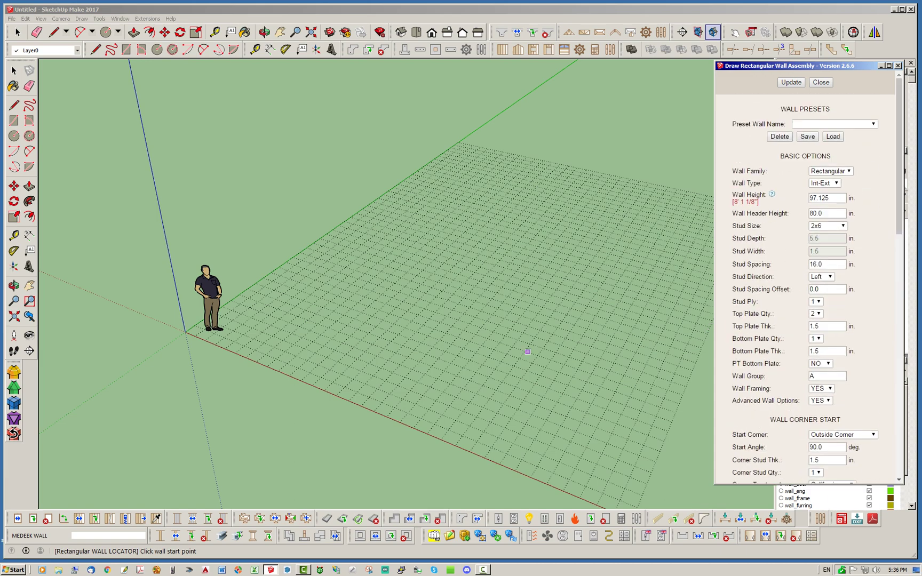
{"action": "left_click", "coordinate": [278, 319]}
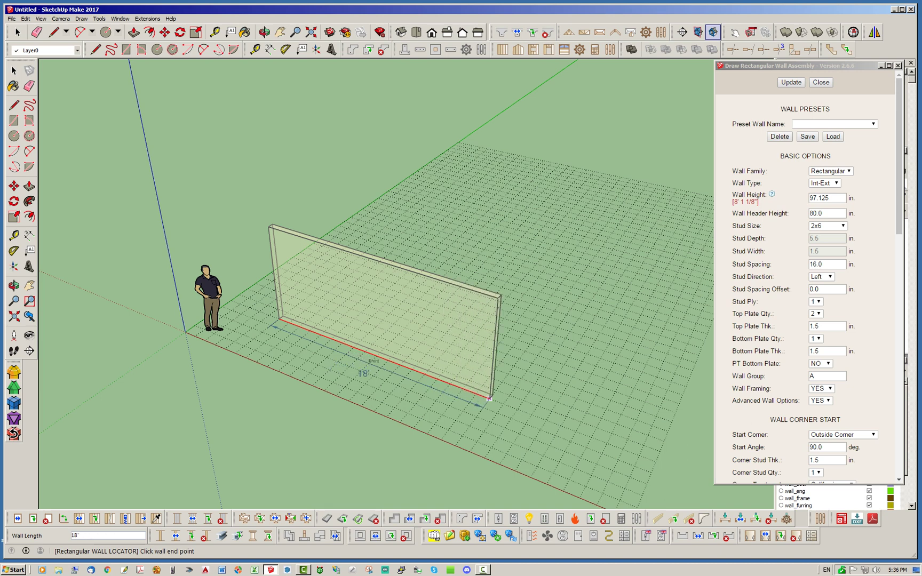
{"action": "left_click", "coordinate": [490, 398]}
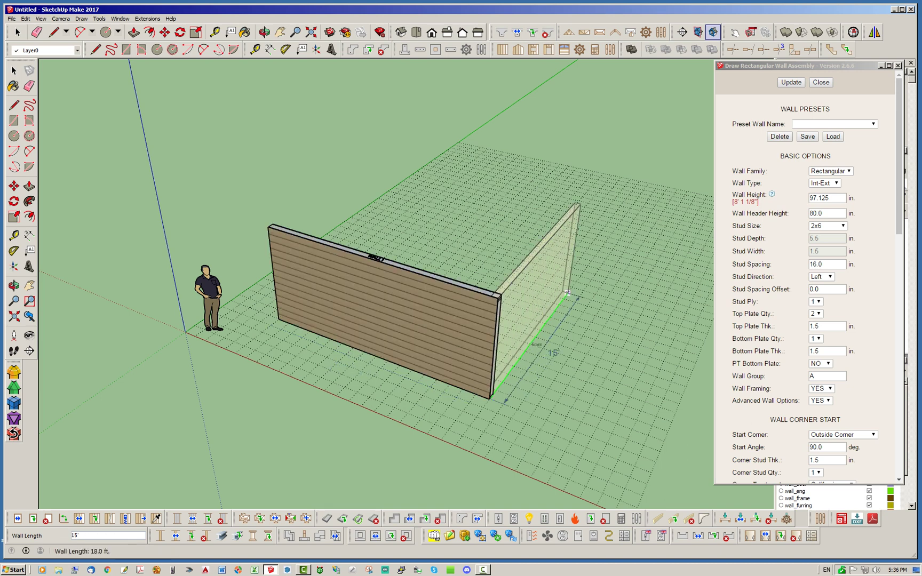
{"action": "left_click", "coordinate": [573, 287]}
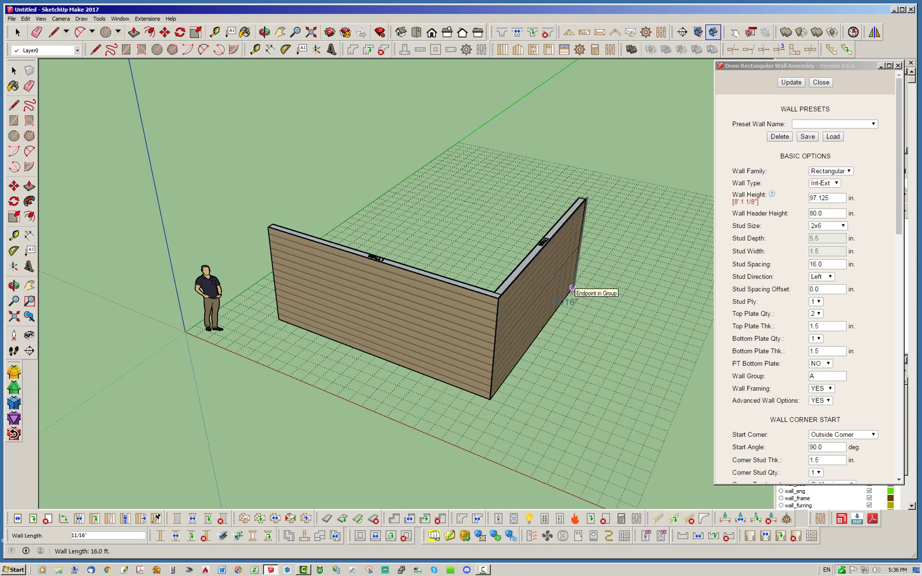
{"action": "key", "text": "space"}
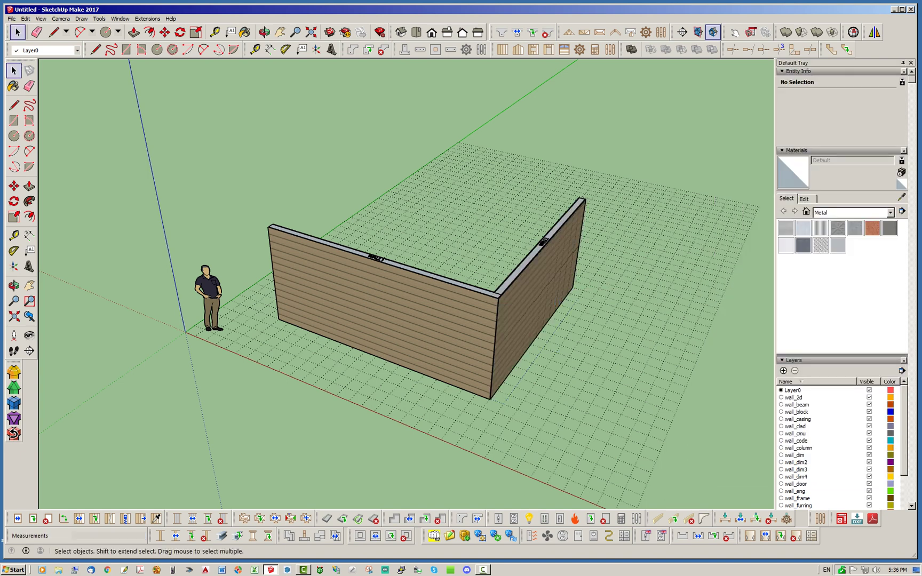
Set the lumber texture to WOOD in the Medeek Wall global material settings and save them.
{"action": "left_click", "coordinate": [610, 49]}
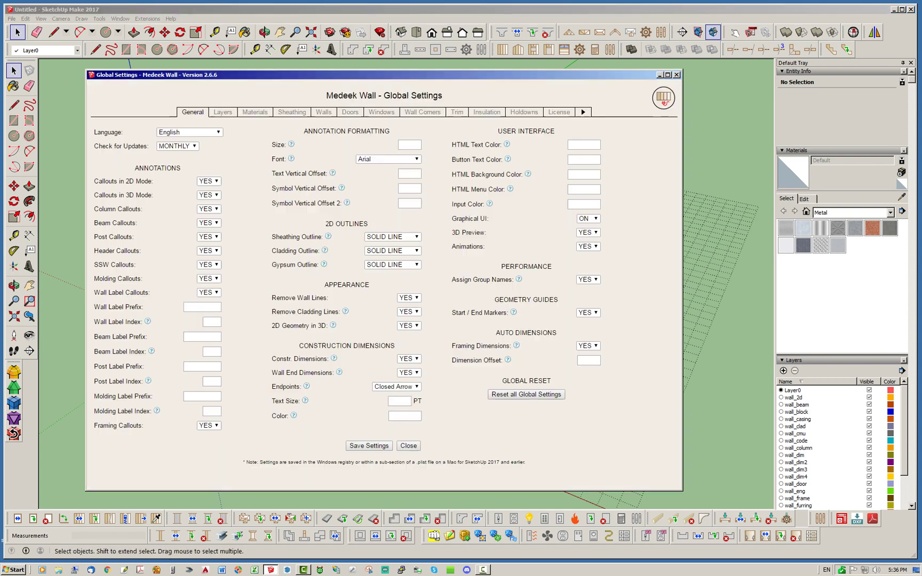
{"action": "left_click", "coordinate": [255, 112]}
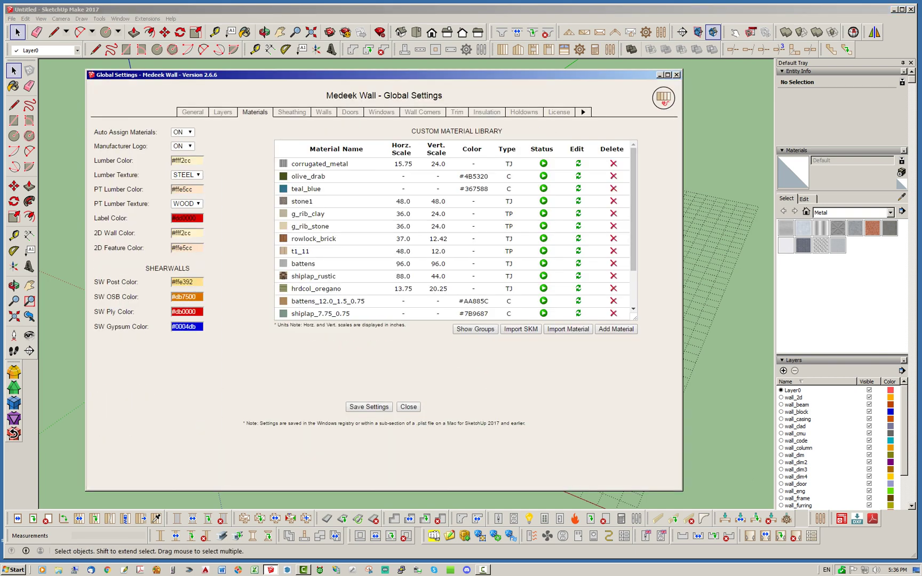
{"action": "left_click", "coordinate": [188, 175]}
{"action": "left_click", "coordinate": [185, 183]}
{"action": "left_click", "coordinate": [370, 407]}
{"action": "left_click", "coordinate": [409, 407]}
Regenerate both wall assemblies to apply the saved material settings.
{"action": "right_click", "coordinate": [457, 323]}
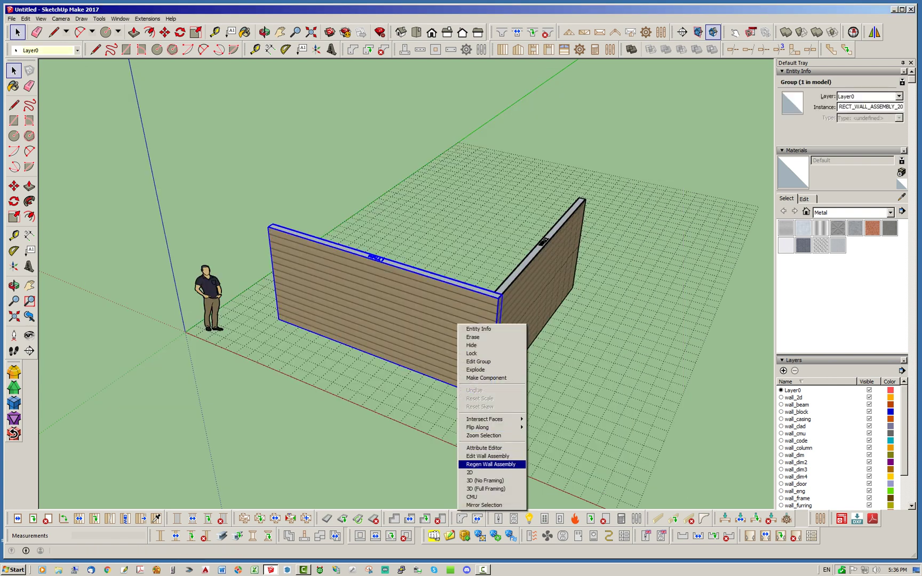
{"action": "left_click", "coordinate": [502, 457]}
{"action": "left_click", "coordinate": [679, 86]}
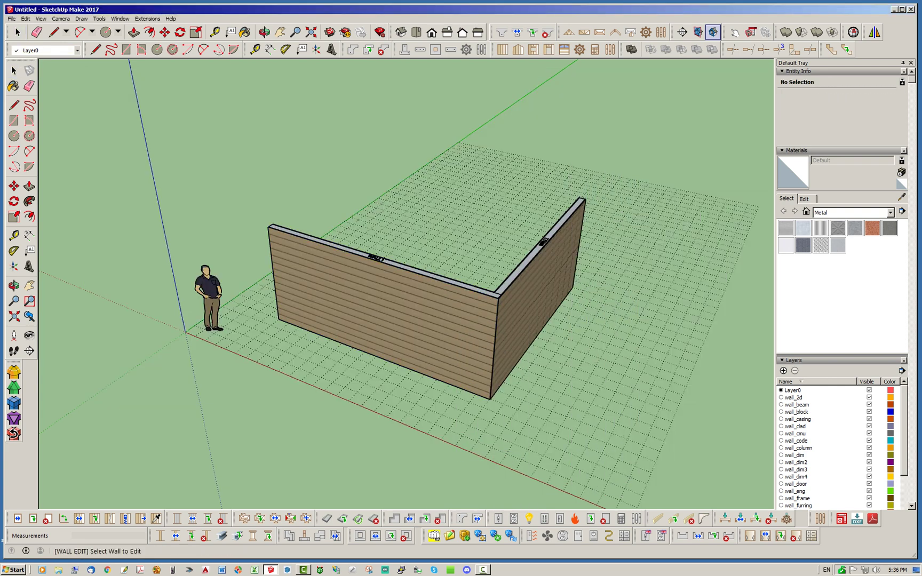
{"action": "right_click", "coordinate": [473, 303]}
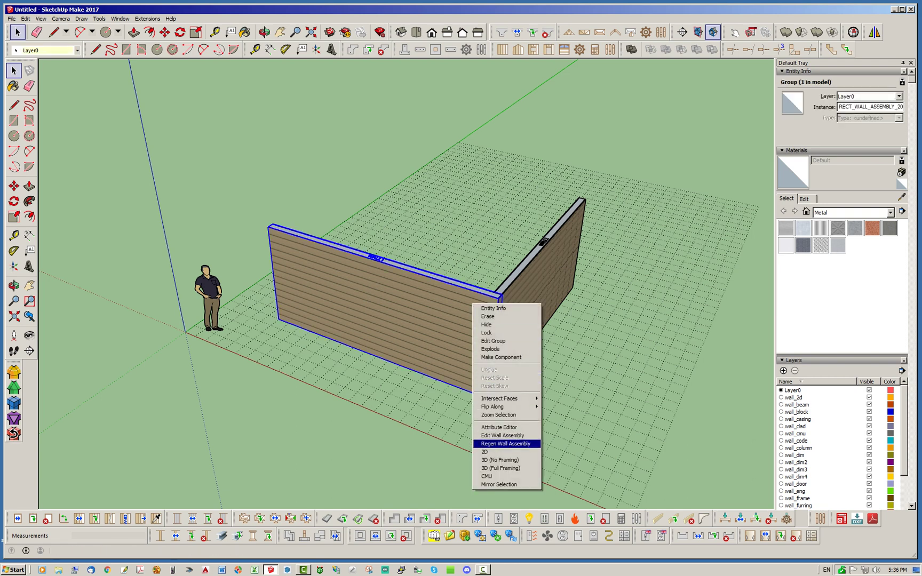
{"action": "left_click", "coordinate": [520, 293]}
{"action": "right_click", "coordinate": [519, 293]}
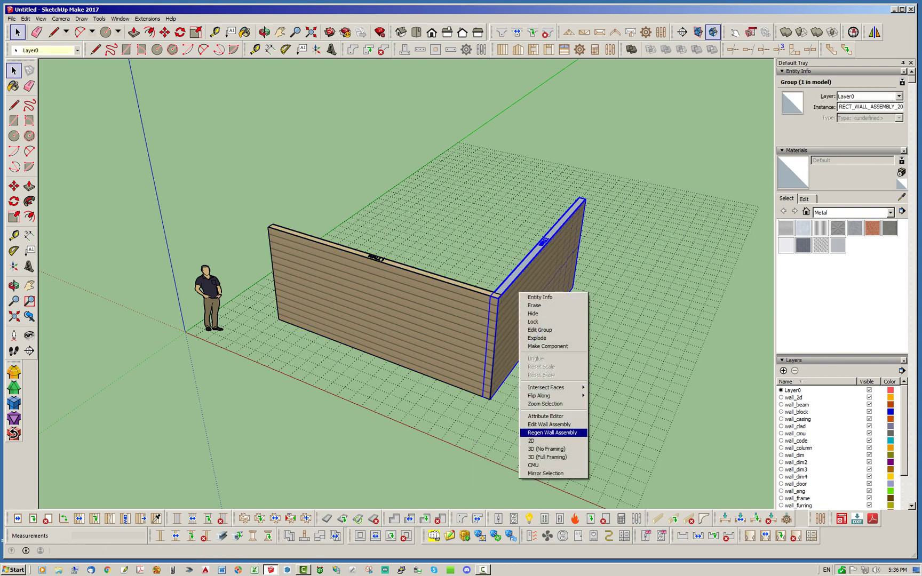
{"action": "left_click", "coordinate": [552, 432]}
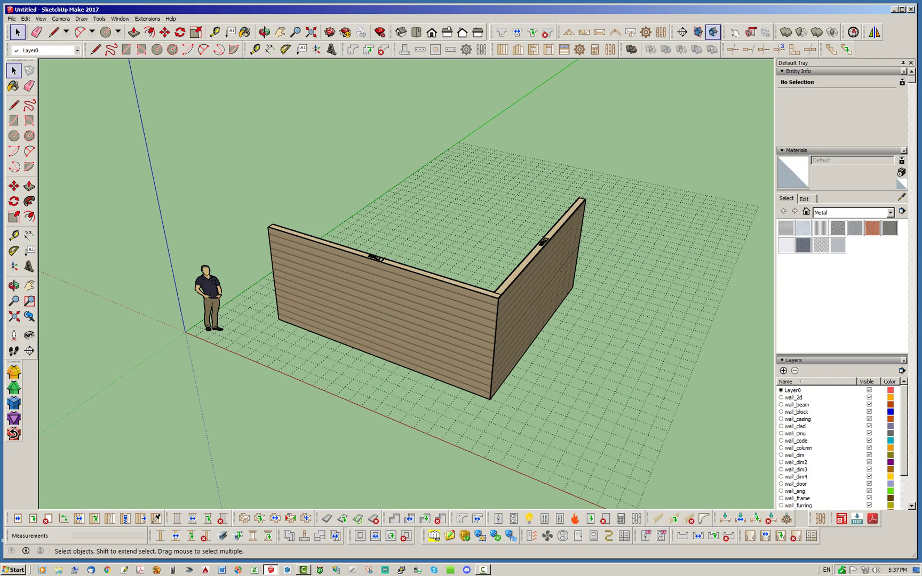
Hide the wall_clad and wall_sheath layers to expose the exterior side of the framing.
{"action": "mouse_move", "coordinate": [341, 320]}
{"action": "middle_mouse_down"}
{"action": "mouse_move", "coordinate": [443, 262]}
{"action": "mouse_move", "coordinate": [646, 256]}
{"action": "mouse_move", "coordinate": [545, 272]}
{"action": "mouse_move", "coordinate": [585, 307]}
{"action": "middle_mouse_up"}
{"action": "scroll", "coordinate": [346, 291], "scroll_direction": "up", "scroll_amount": 10}
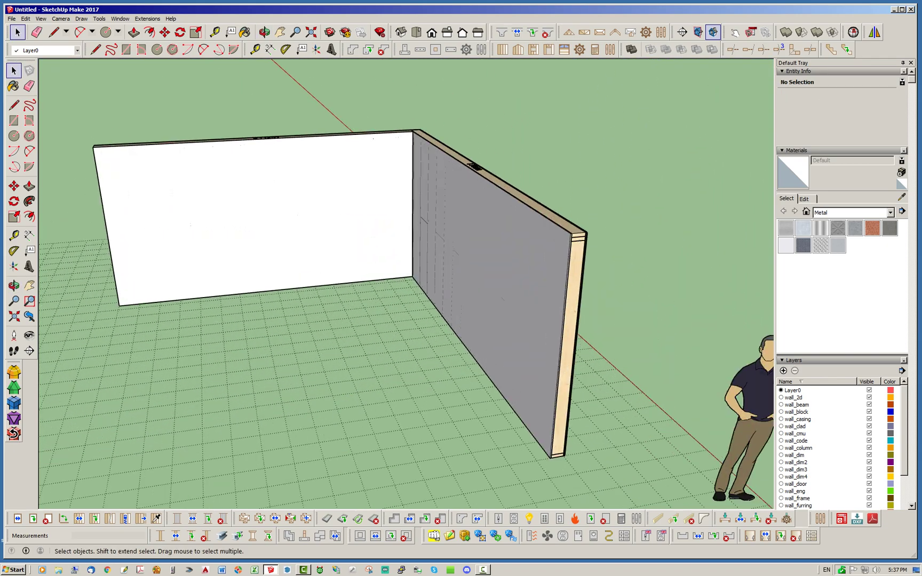
{"action": "scroll", "coordinate": [704, 279], "scroll_direction": "up", "scroll_amount": 3}
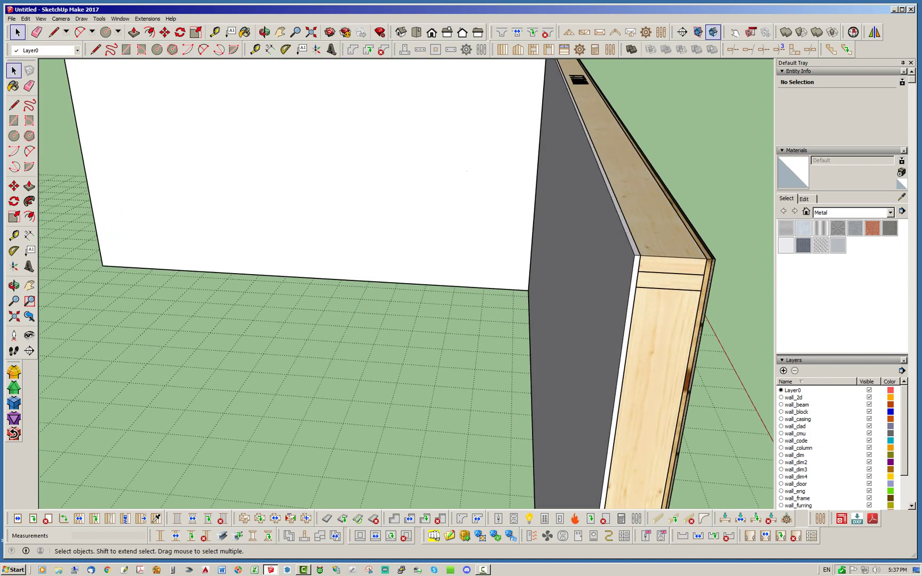
{"action": "middle_click_drag", "start_coordinate": [630, 280], "coordinate": [427, 305]}
{"action": "scroll", "coordinate": [427, 304], "scroll_direction": "down", "scroll_amount": 3}
{"action": "scroll", "coordinate": [608, 315], "scroll_direction": "down", "scroll_amount": 2}
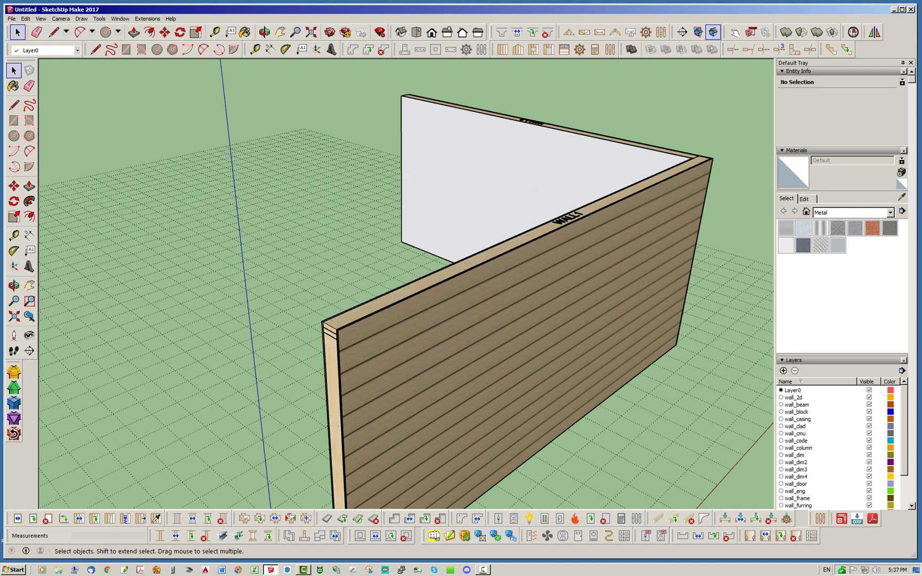
{"action": "left_click", "coordinate": [869, 427]}
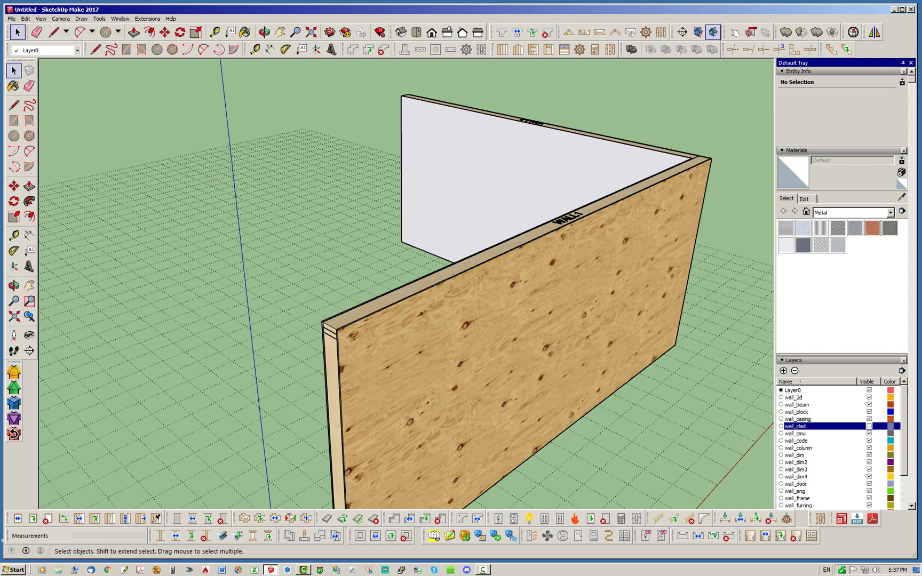
{"action": "scroll", "coordinate": [822, 448], "scroll_direction": "down", "scroll_amount": 3}
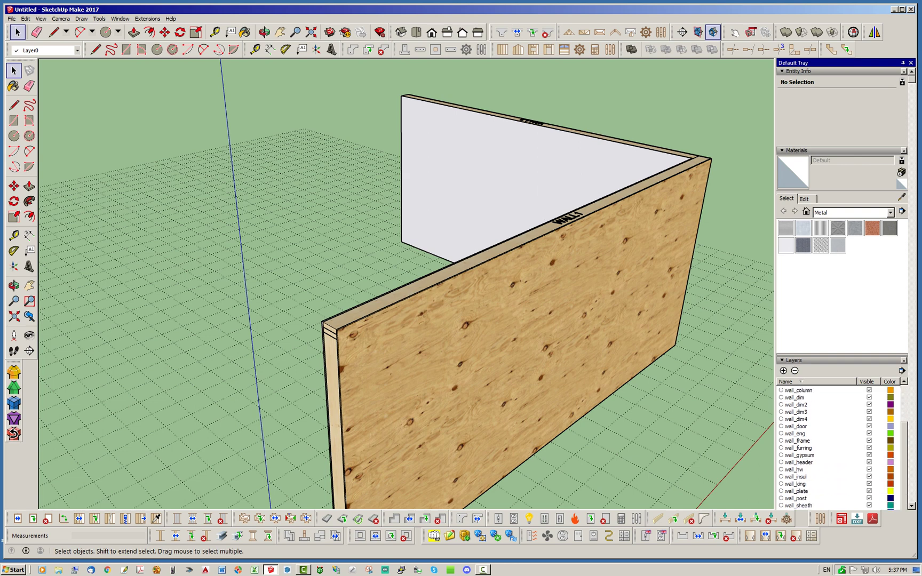
{"action": "left_click", "coordinate": [869, 505]}
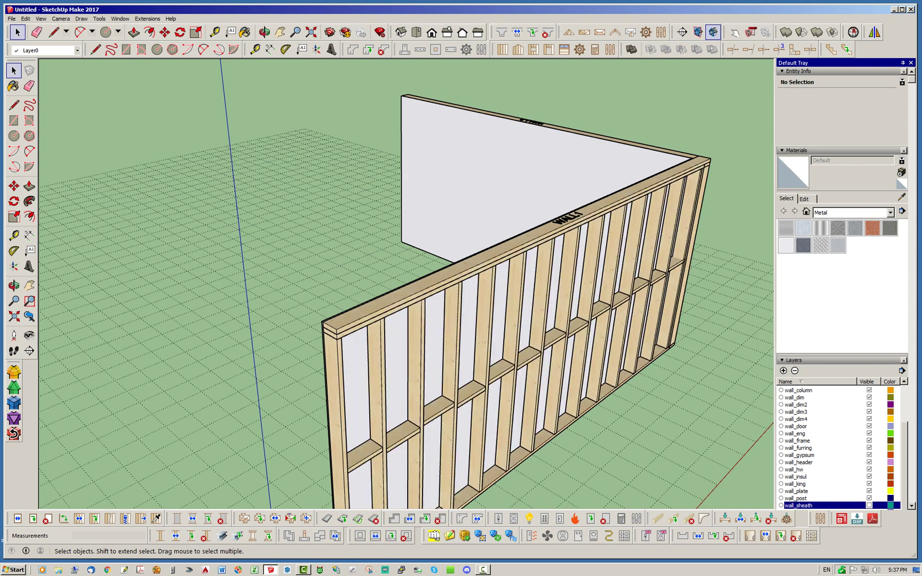
Hide the wall_gypsum layer and inspect the bare stud framing of both walls.
{"action": "scroll", "coordinate": [822, 448], "scroll_direction": "up", "scroll_amount": 3}
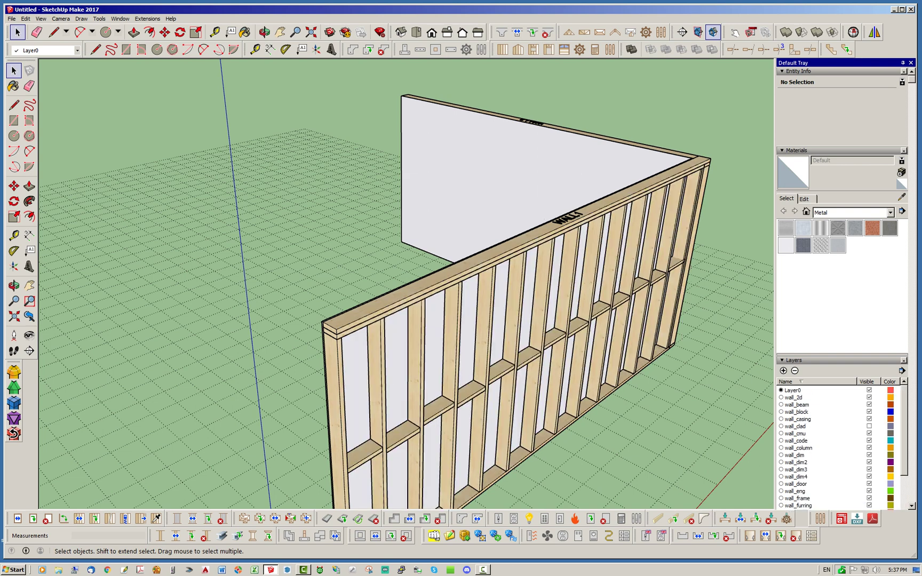
{"action": "scroll", "coordinate": [822, 448], "scroll_direction": "down", "scroll_amount": 2}
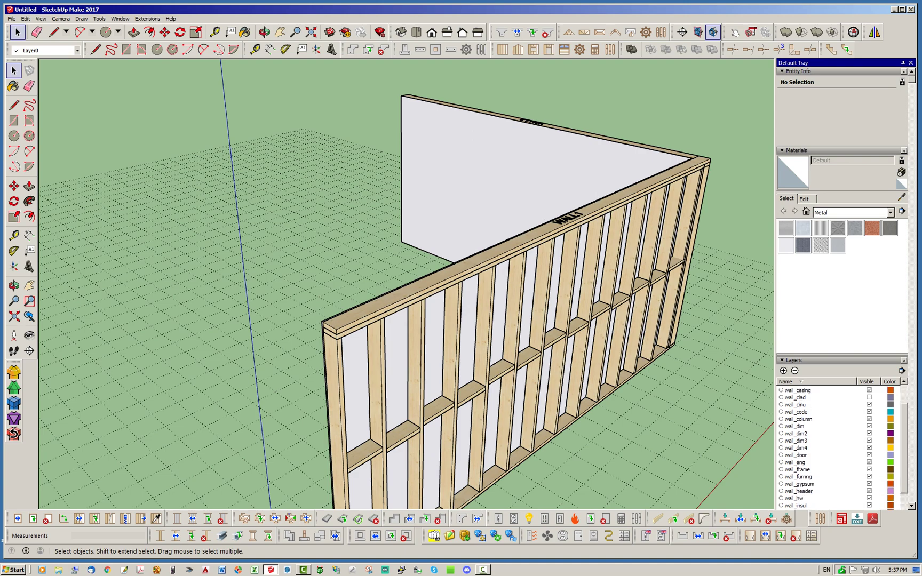
{"action": "left_click", "coordinate": [869, 484]}
{"action": "middle_click_drag", "start_coordinate": [635, 261], "coordinate": [291, 317]}
{"action": "scroll", "coordinate": [504, 302], "scroll_direction": "down", "scroll_amount": 1}
{"action": "scroll", "coordinate": [288, 320], "scroll_direction": "up", "scroll_amount": 3}
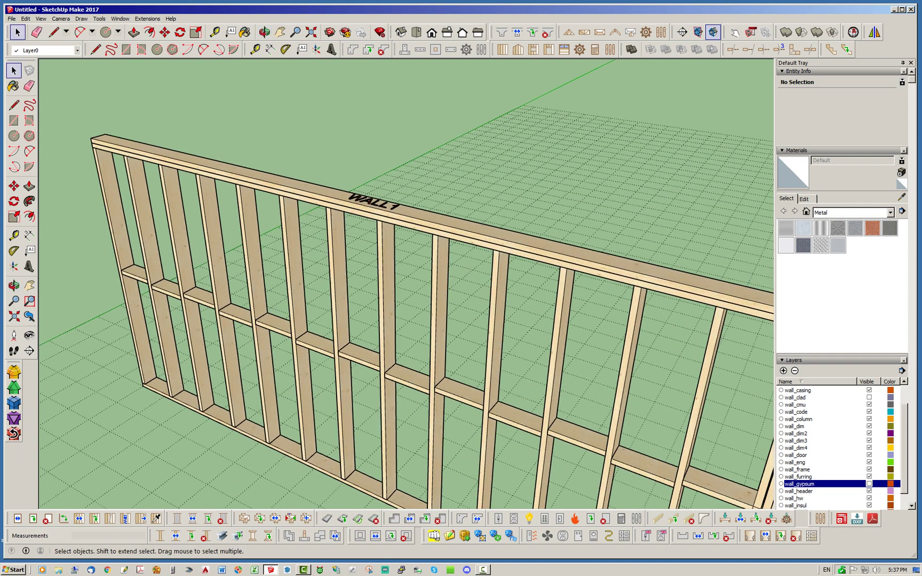
{"action": "scroll", "coordinate": [269, 226], "scroll_direction": "down", "scroll_amount": 3}
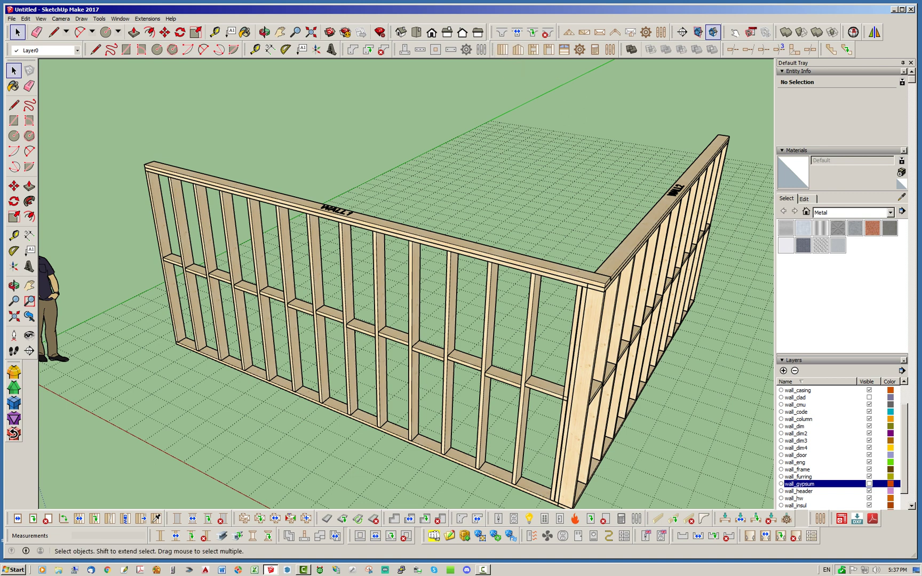
Open the 18' wall assembly for editing and set its Wall Rainscreen option to YES.
{"action": "right_click", "coordinate": [462, 244]}
{"action": "left_click", "coordinate": [496, 377]}
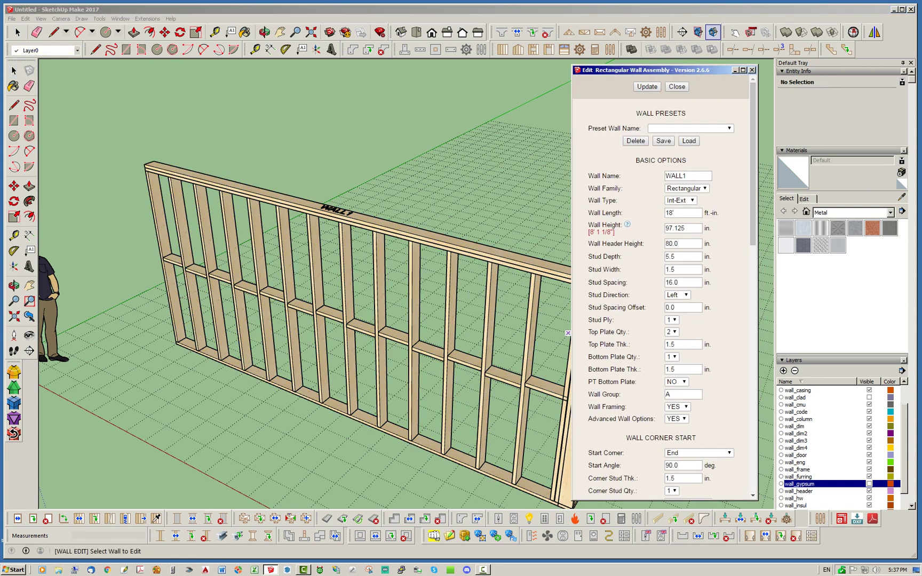
{"action": "scroll", "coordinate": [665, 299], "scroll_direction": "down", "scroll_amount": 10}
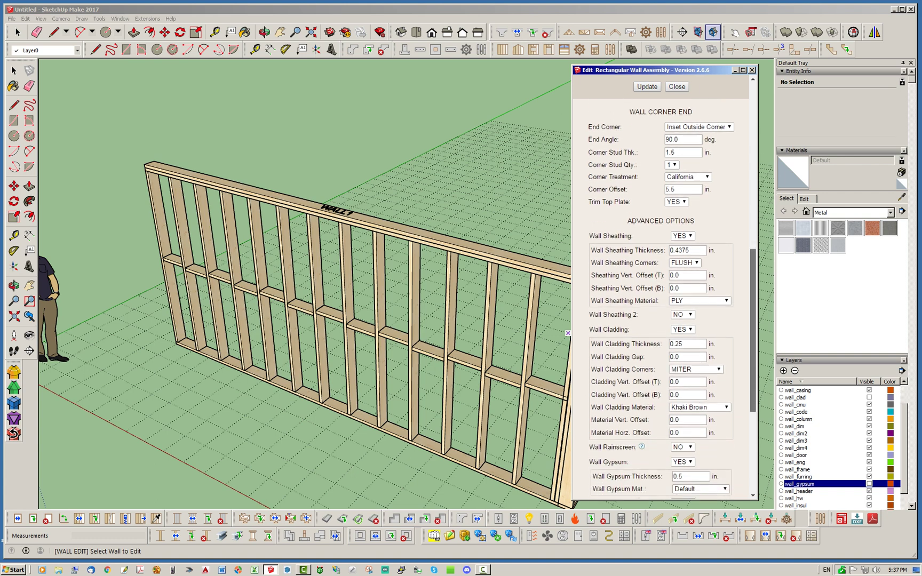
{"action": "scroll", "coordinate": [665, 298], "scroll_direction": "down", "scroll_amount": 1}
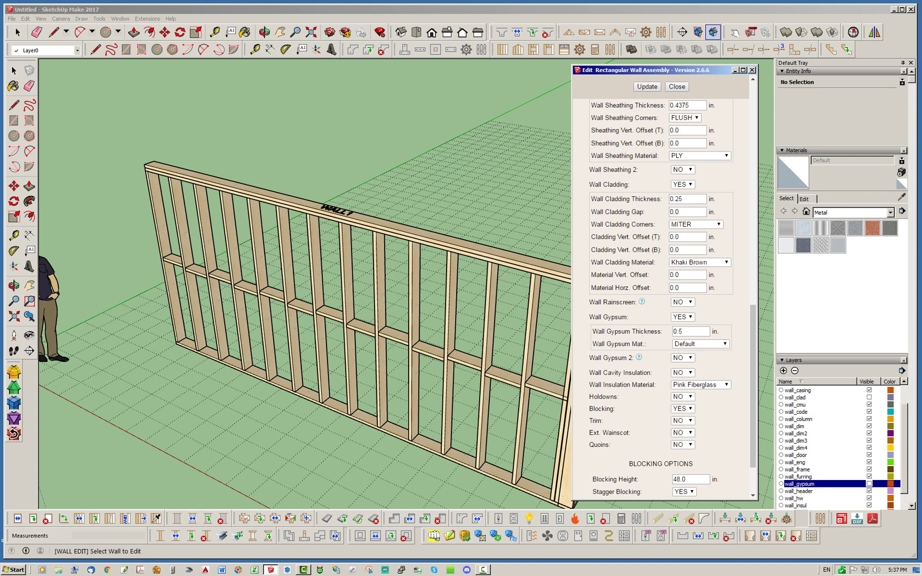
{"action": "mouse_move", "coordinate": [643, 302]}
{"action": "left_click", "coordinate": [682, 302]}
{"action": "left_click", "coordinate": [681, 320]}
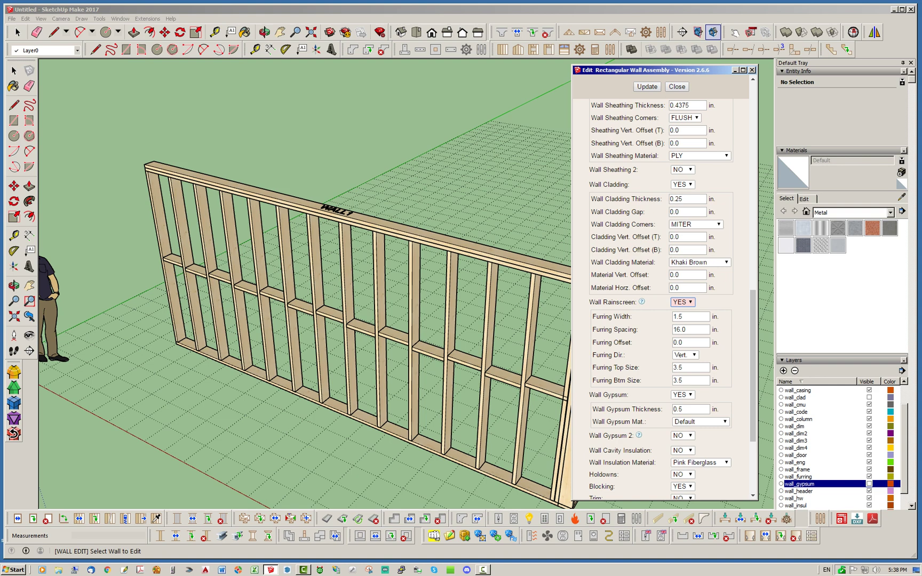
Make the wall_sheath layer visible again while keeping the wall's rainscreen settings open.
{"action": "left_click_drag", "start_coordinate": [662, 70], "coordinate": [673, 72]}
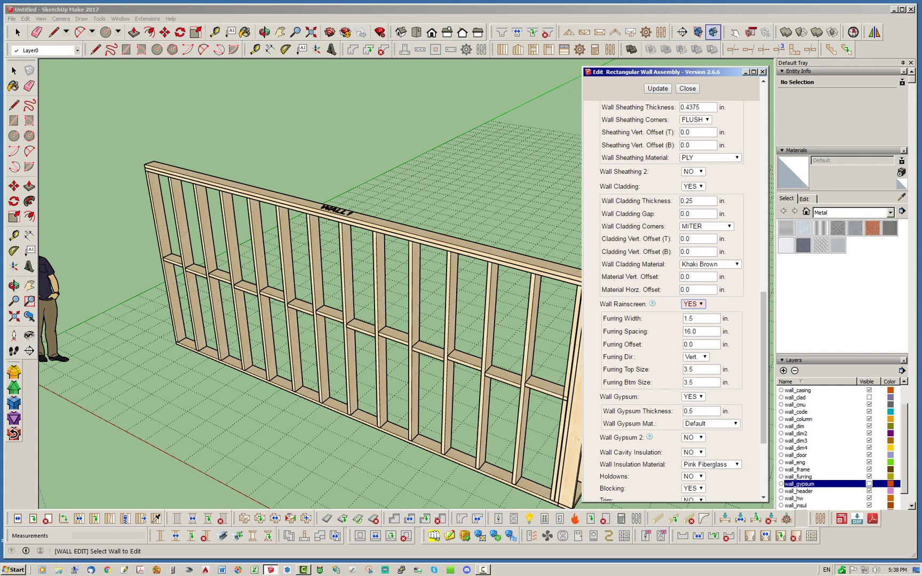
{"action": "left_click_drag", "start_coordinate": [904, 445], "coordinate": [904, 463]}
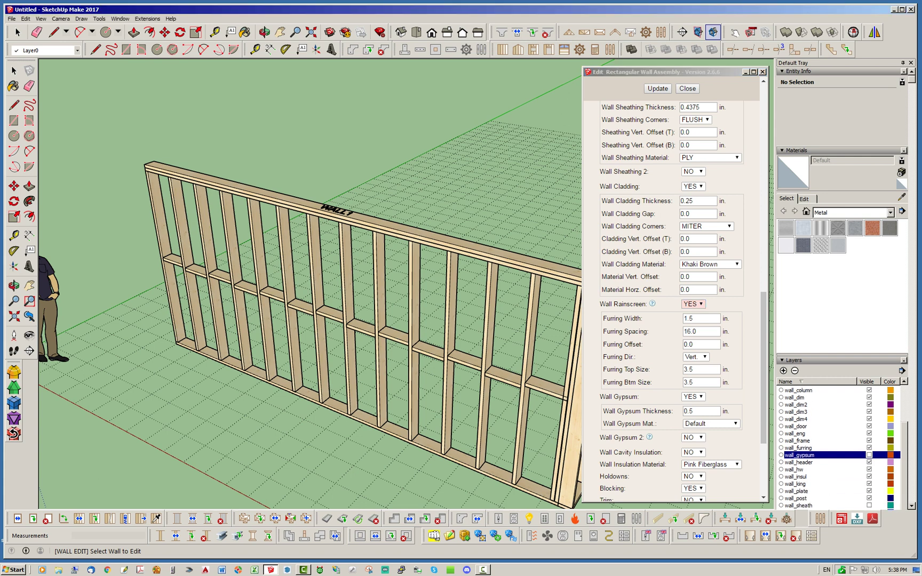
{"action": "left_click", "coordinate": [870, 506]}
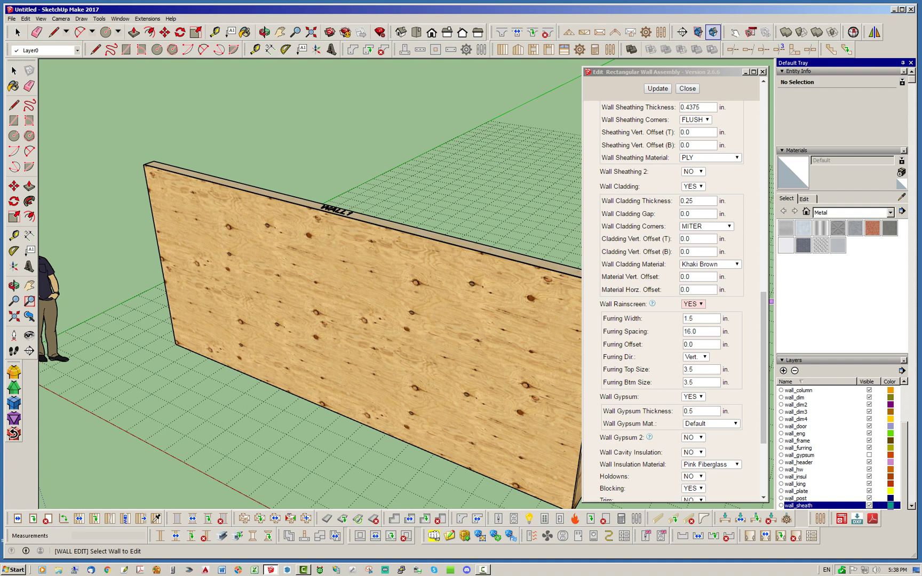
{"action": "mouse_move", "coordinate": [764, 369]}
{"action": "left_mouse_down"}
{"action": "mouse_move", "coordinate": [764, 297]}
{"action": "mouse_move", "coordinate": [764, 366]}
{"action": "left_mouse_up"}
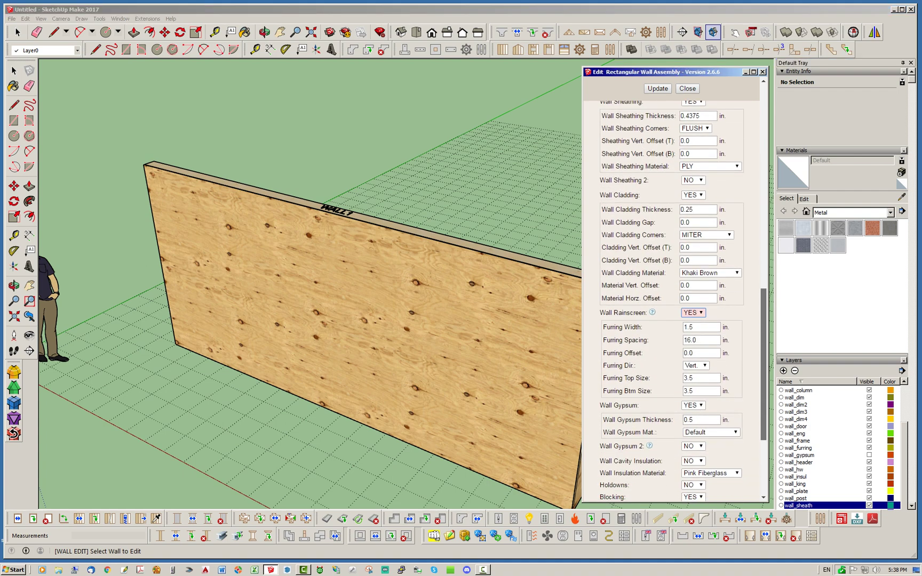
Set the 18' wall's sheathing material to Zip Systems 7/16 and update the wall assembly.
{"action": "left_click", "coordinate": [713, 166]}
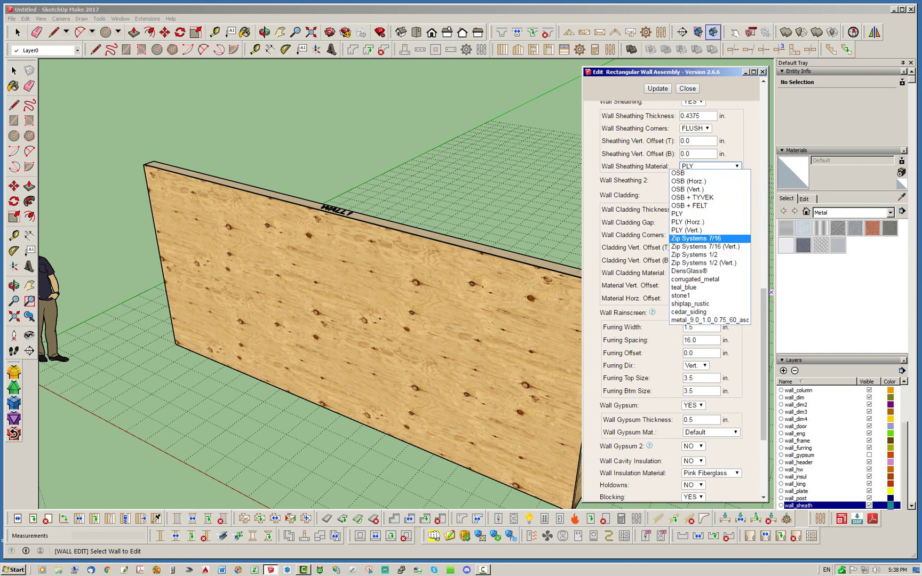
{"action": "left_click", "coordinate": [697, 239]}
{"action": "left_click", "coordinate": [658, 88]}
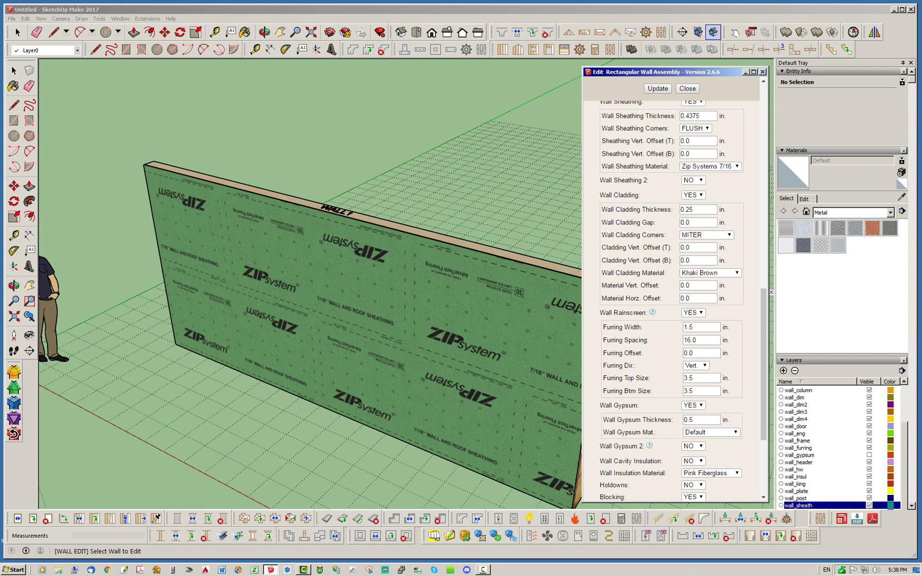
{"action": "left_click", "coordinate": [658, 88]}
{"action": "left_click", "coordinate": [579, 379]}
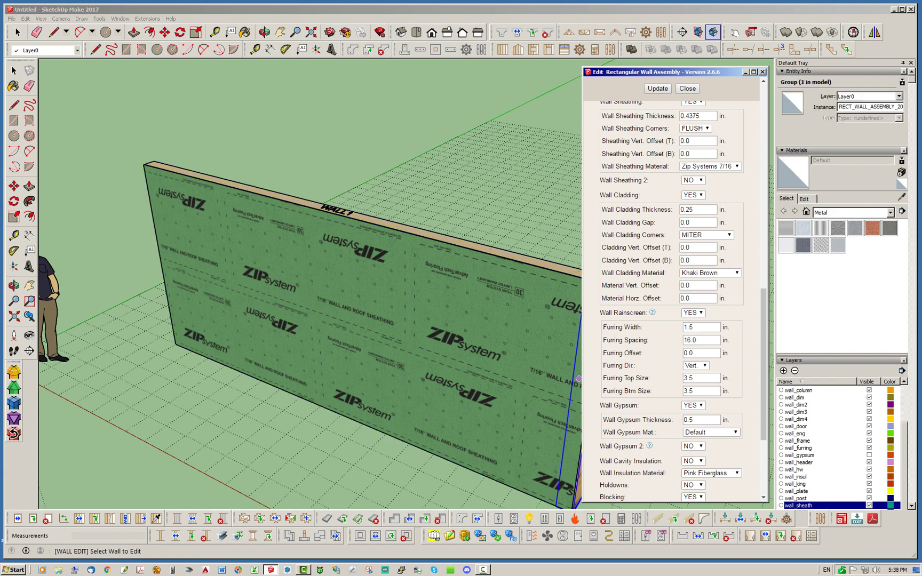
Set the 18' wall's cladding gap to 1.5 in., update the assembly and clear the selection in the model.
{"action": "mouse_move", "coordinate": [465, 382]}
{"action": "middle_mouse_down"}
{"action": "mouse_move", "coordinate": [362, 404]}
{"action": "mouse_move", "coordinate": [381, 403]}
{"action": "middle_mouse_up"}
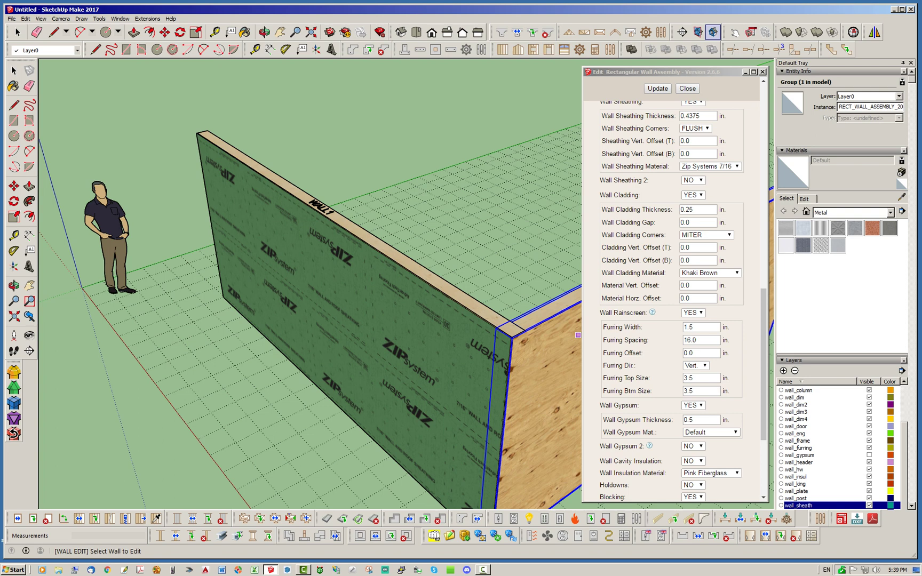
{"action": "double_click", "coordinate": [685, 223]}
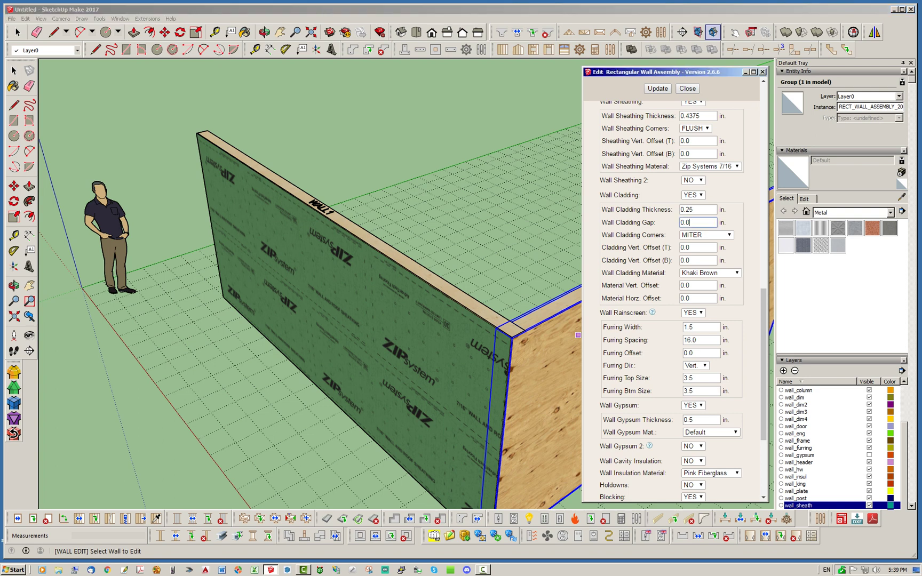
{"action": "type", "text": "1.5"}
{"action": "left_click", "coordinate": [658, 89]}
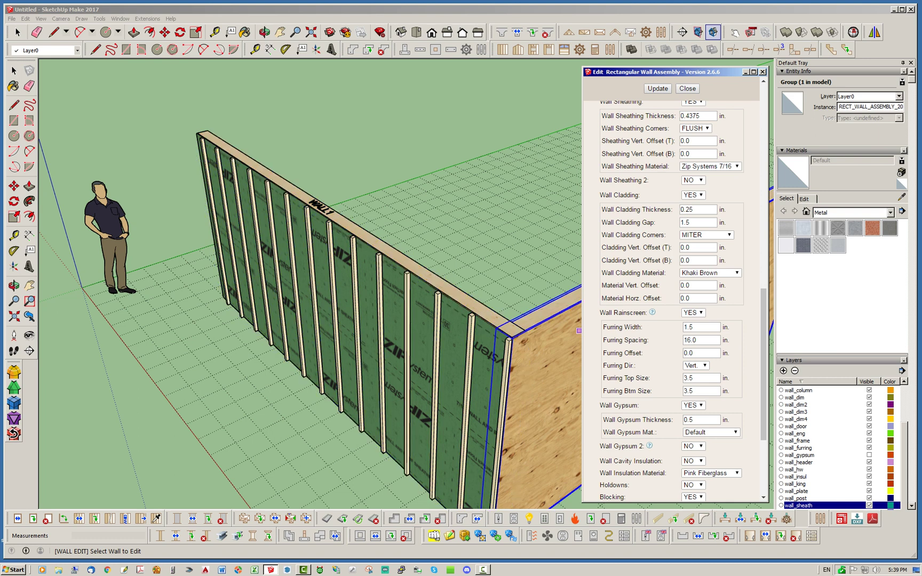
{"action": "mouse_move", "coordinate": [652, 313]}
{"action": "left_click", "coordinate": [694, 223]}
{"action": "double_click", "coordinate": [690, 223]}
{"action": "left_click", "coordinate": [735, 223]}
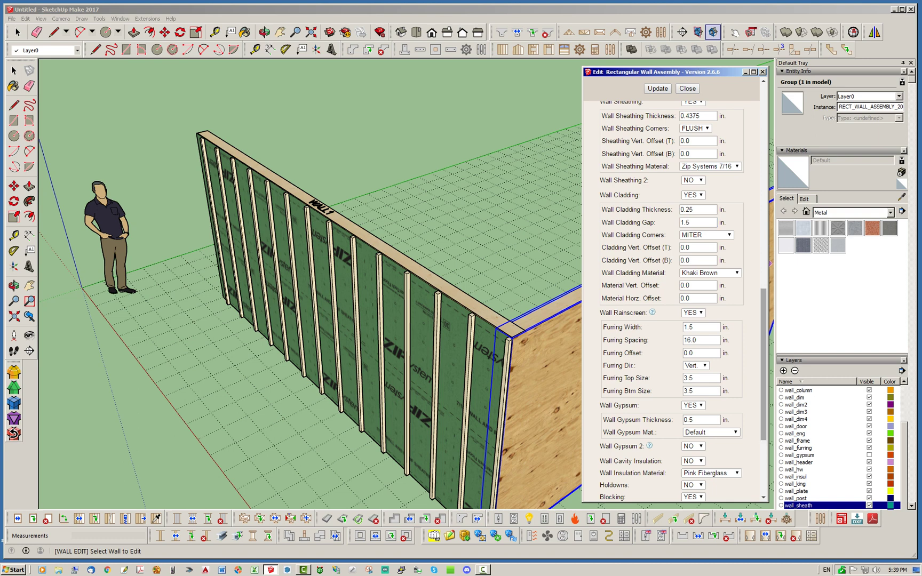
{"action": "left_click", "coordinate": [771, 319]}
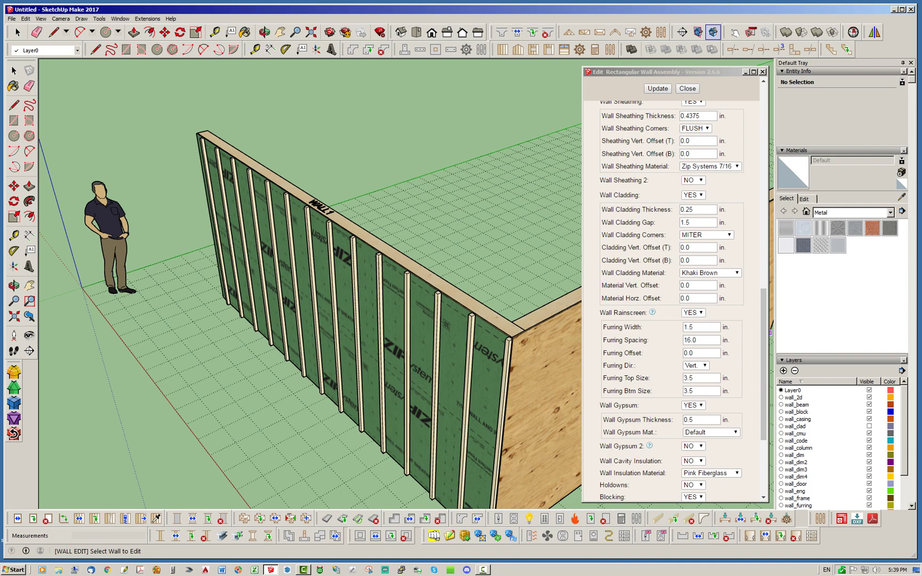
Show the wall_clad layer and inspect the furring gap behind the cladding along the wall top and corner.
{"action": "left_click", "coordinate": [870, 427]}
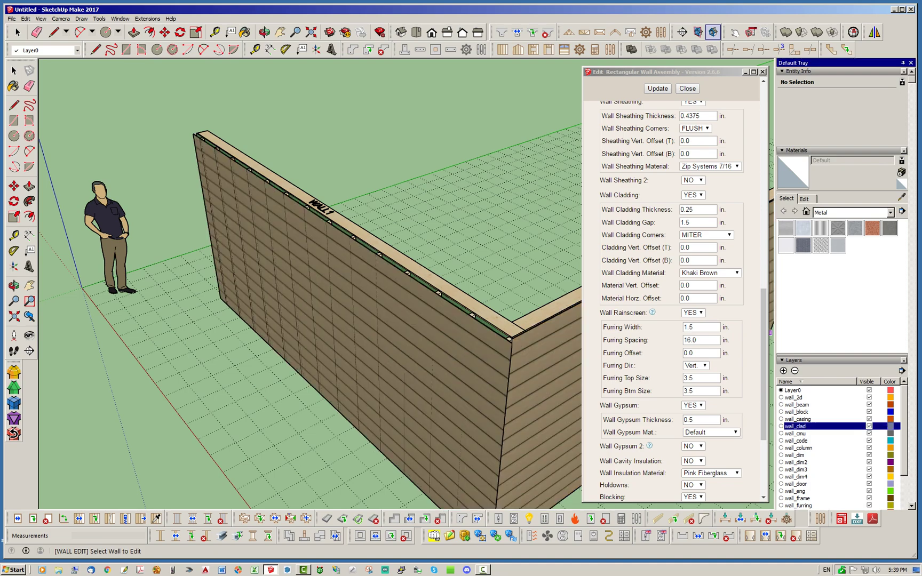
{"action": "middle_click_drag", "start_coordinate": [517, 314], "coordinate": [427, 329]}
{"action": "scroll", "coordinate": [426, 328], "scroll_direction": "up", "scroll_amount": 5}
{"action": "scroll", "coordinate": [299, 372], "scroll_direction": "down", "scroll_amount": 8}
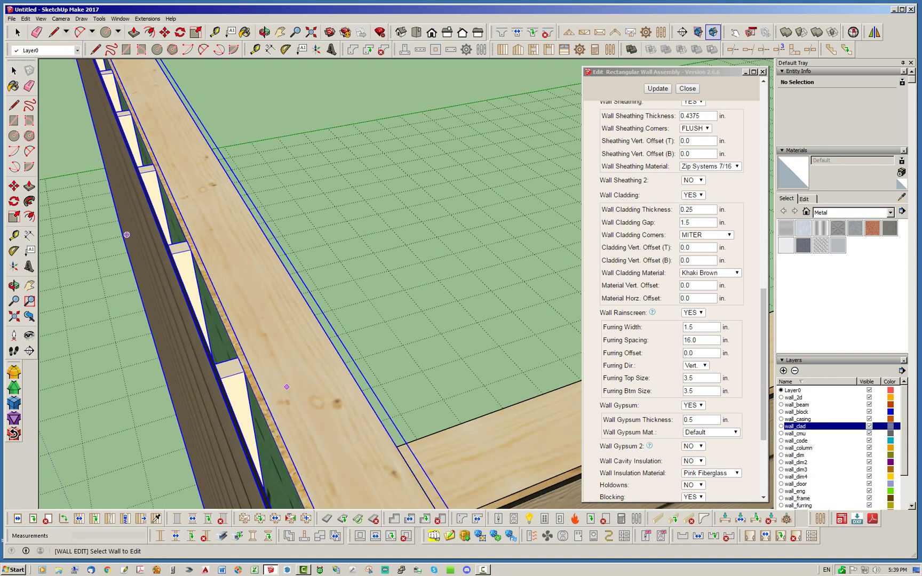
{"action": "scroll", "coordinate": [261, 390], "scroll_direction": "down", "scroll_amount": 6}
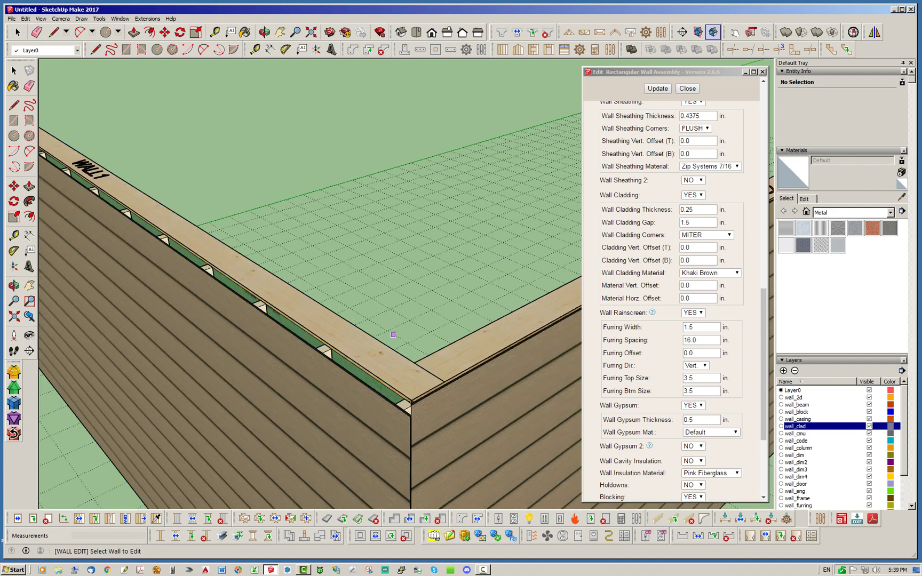
{"action": "scroll", "coordinate": [320, 363], "scroll_direction": "up", "scroll_amount": 5}
{"action": "left_click", "coordinate": [350, 351]}
{"action": "left_click", "coordinate": [416, 315]}
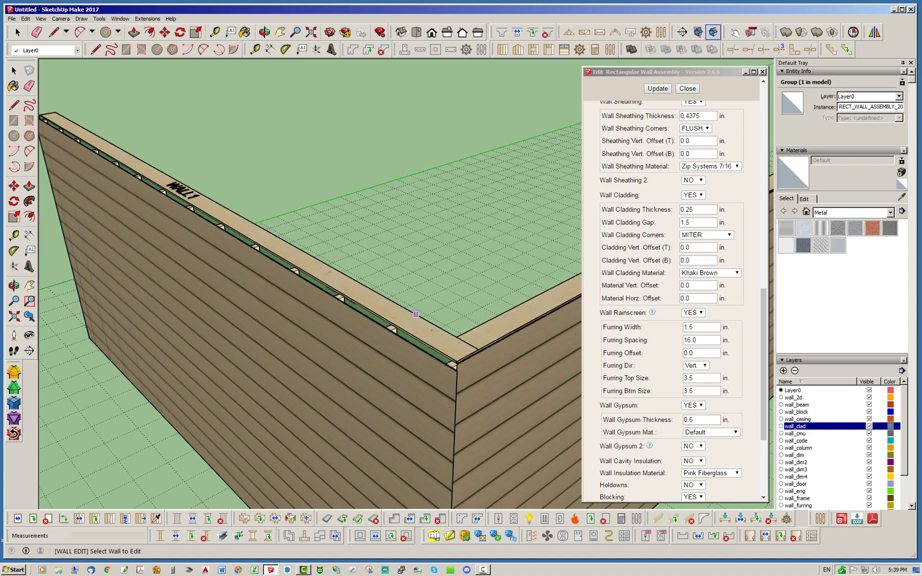
{"action": "left_click", "coordinate": [579, 293]}
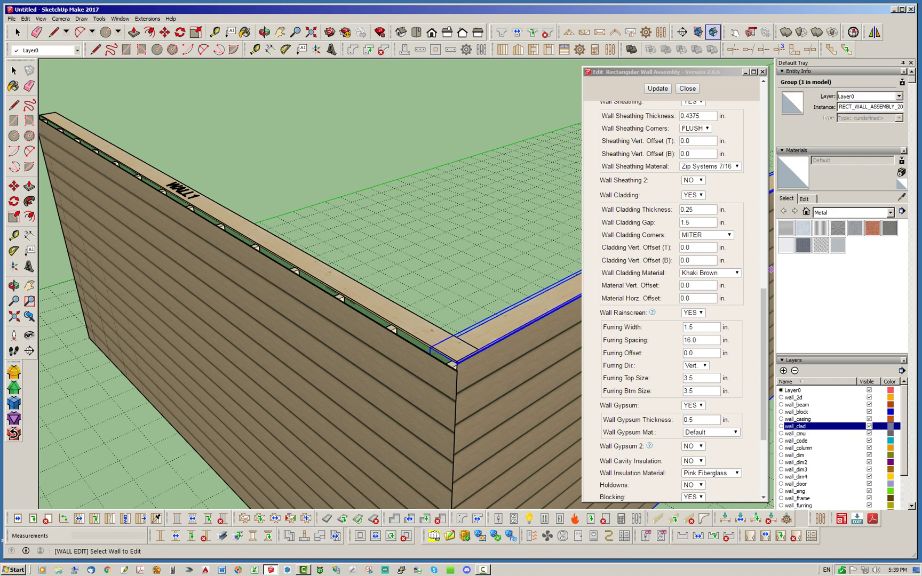
Hide the wall_clad layer again and close the wall assembly editor.
{"action": "left_click", "coordinate": [870, 426]}
{"action": "scroll", "coordinate": [496, 198], "scroll_direction": "down", "scroll_amount": 4}
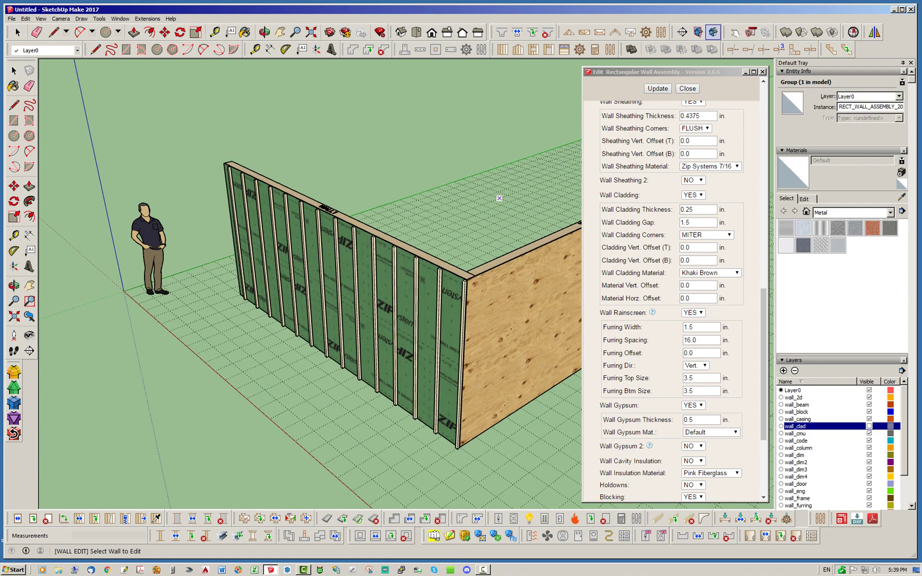
{"action": "middle_click_drag", "start_coordinate": [437, 320], "coordinate": [502, 321]}
{"action": "left_click", "coordinate": [688, 89]}
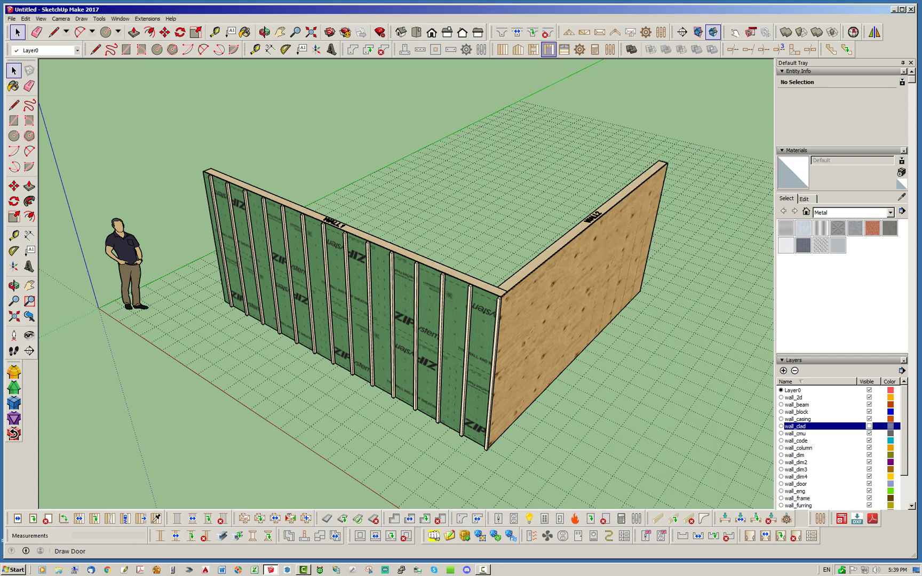
Place a rectangular 36 x 80 in. door in the 18' wall, 12' from its free end and 6' from the corner.
{"action": "left_click", "coordinate": [548, 49]}
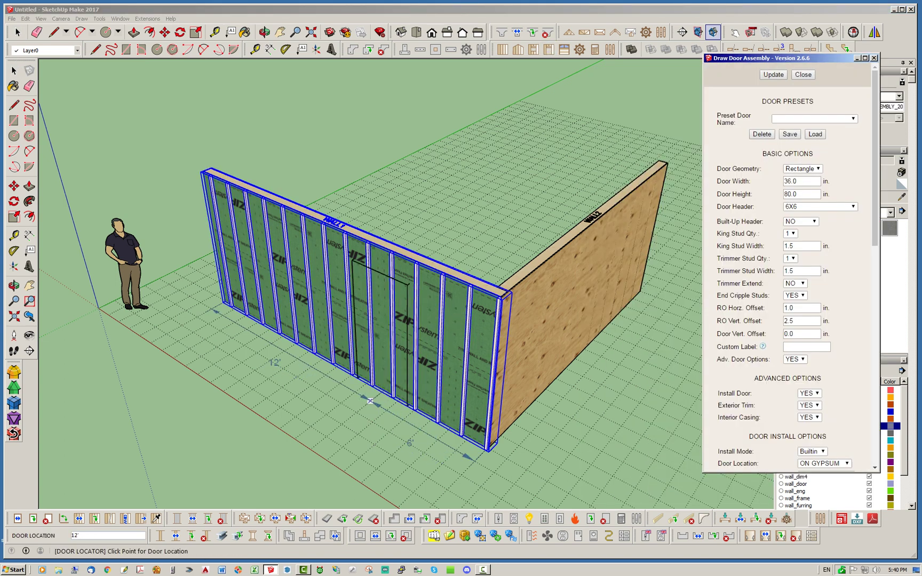
{"action": "left_click", "coordinate": [370, 400]}
{"action": "left_click", "coordinate": [370, 400]}
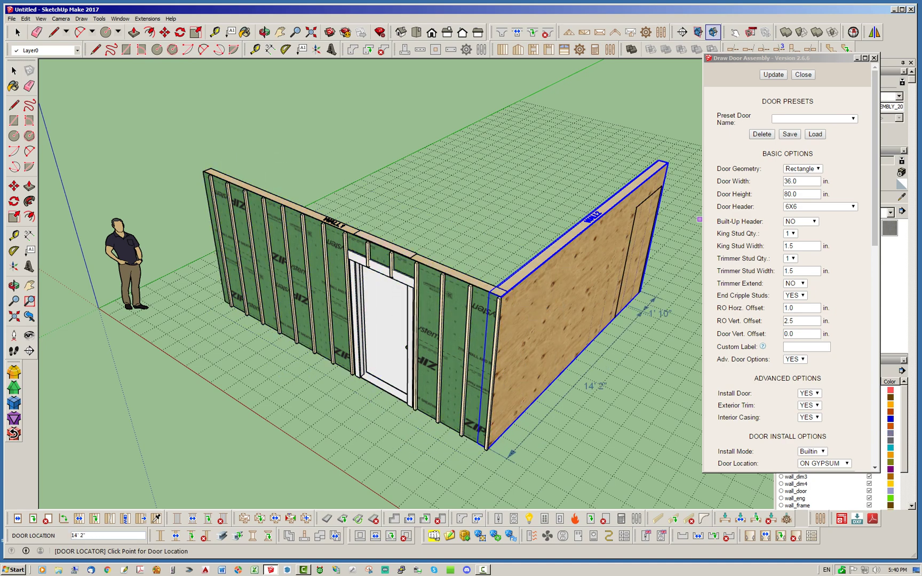
{"action": "key", "text": "space"}
Hide the wall_trim layer to expose the furring strips around the door opening.
{"action": "scroll", "coordinate": [373, 272], "scroll_direction": "up", "scroll_amount": 6}
{"action": "middle_click_drag", "start_coordinate": [374, 272], "coordinate": [414, 262]}
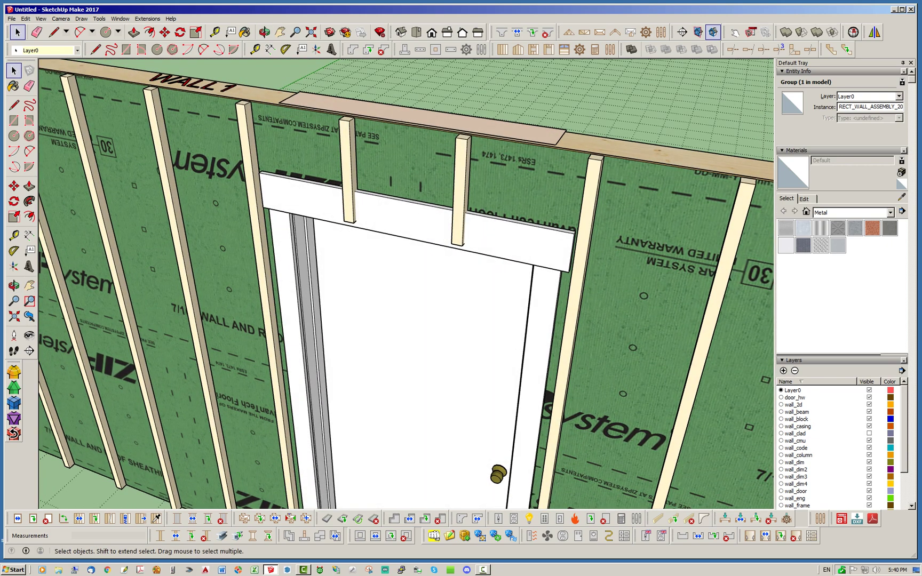
{"action": "scroll", "coordinate": [563, 197], "scroll_direction": "down", "scroll_amount": 6}
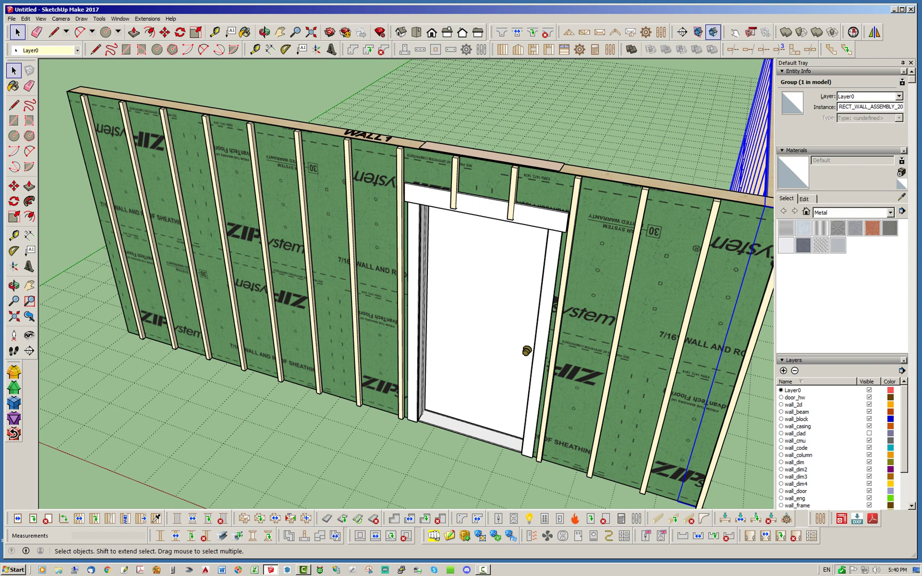
{"action": "scroll", "coordinate": [838, 448], "scroll_direction": "down", "scroll_amount": 4}
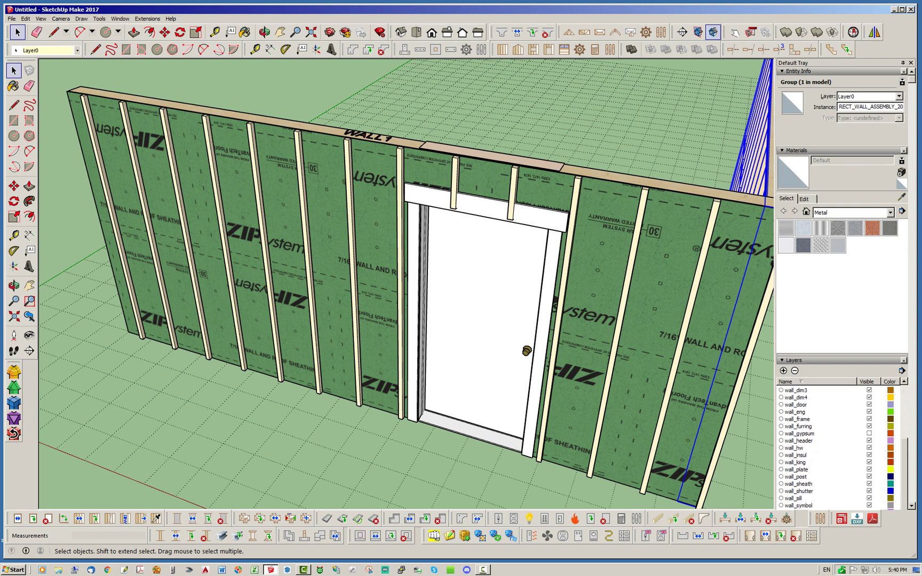
{"action": "scroll", "coordinate": [842, 298], "scroll_direction": "down", "scroll_amount": 3}
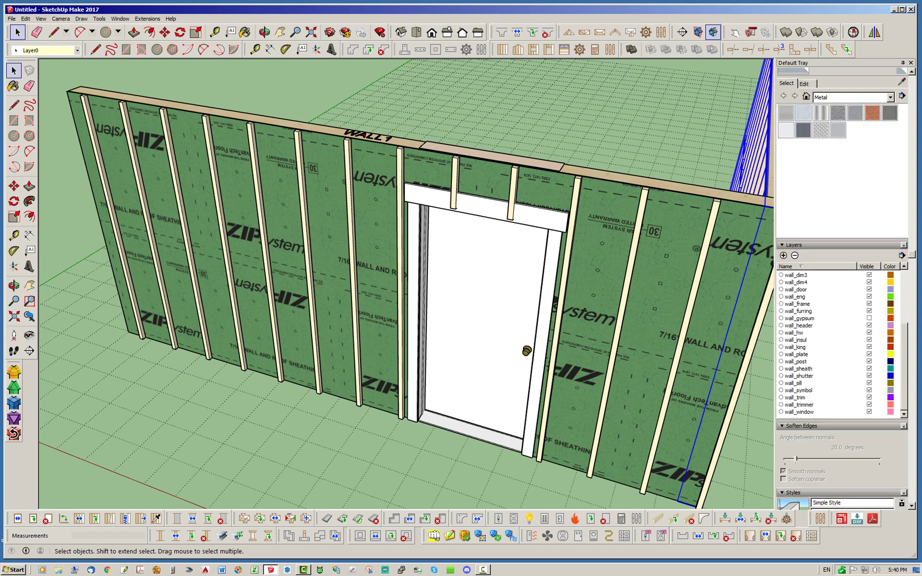
{"action": "left_click", "coordinate": [870, 398]}
{"action": "middle_click_drag", "start_coordinate": [619, 299], "coordinate": [558, 328]}
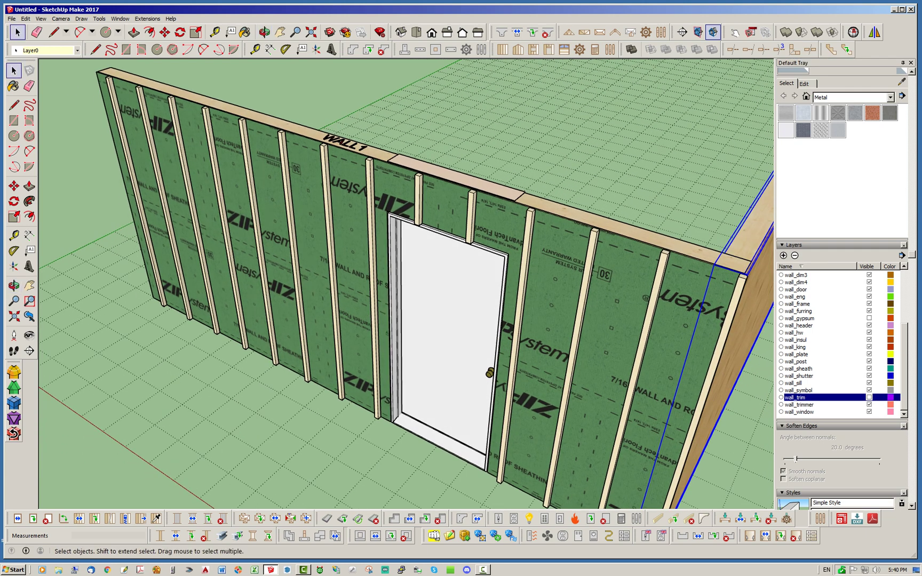
Place a 3040PIC window in the 18' wall between its free end and the door.
{"action": "left_click", "coordinate": [534, 49]}
{"action": "left_click", "coordinate": [233, 367]}
{"action": "key", "text": "space"}
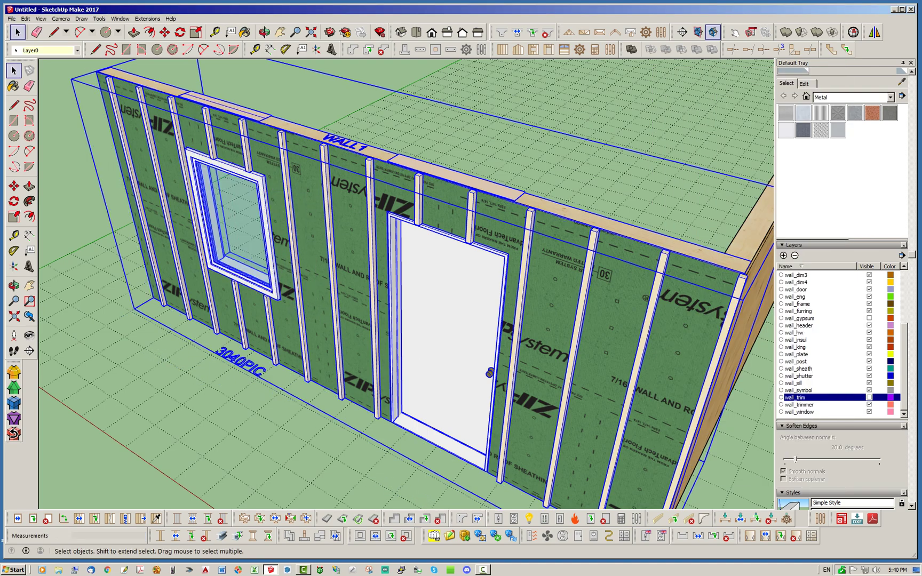
{"action": "middle_click_drag", "start_coordinate": [539, 288], "coordinate": [641, 244]}
{"action": "scroll", "coordinate": [641, 245], "scroll_direction": "down", "scroll_amount": 1}
{"action": "scroll", "coordinate": [265, 302], "scroll_direction": "up", "scroll_amount": 3}
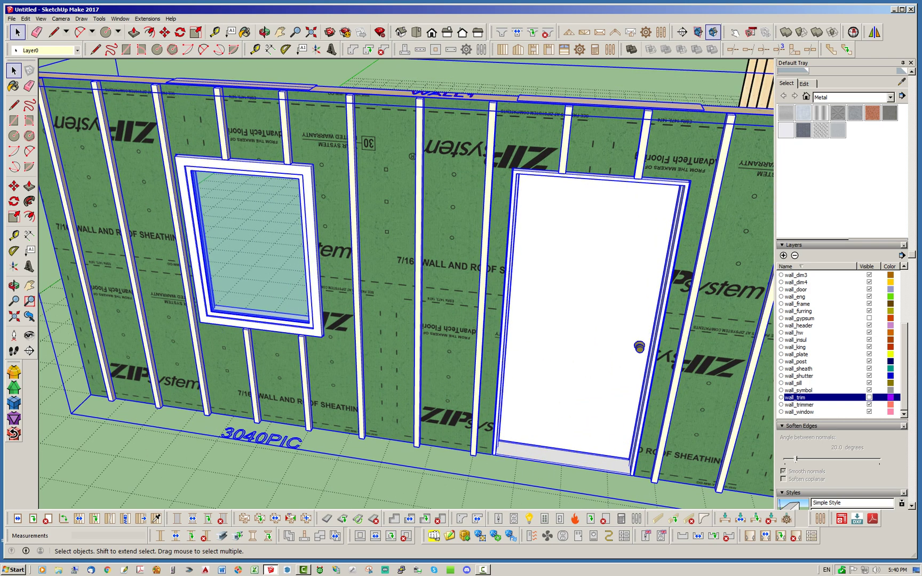
Show the wall_clad layer briefly to examine the cladding around the window and door, hiding it again when done.
{"action": "scroll", "coordinate": [838, 342], "scroll_direction": "up", "scroll_amount": 4}
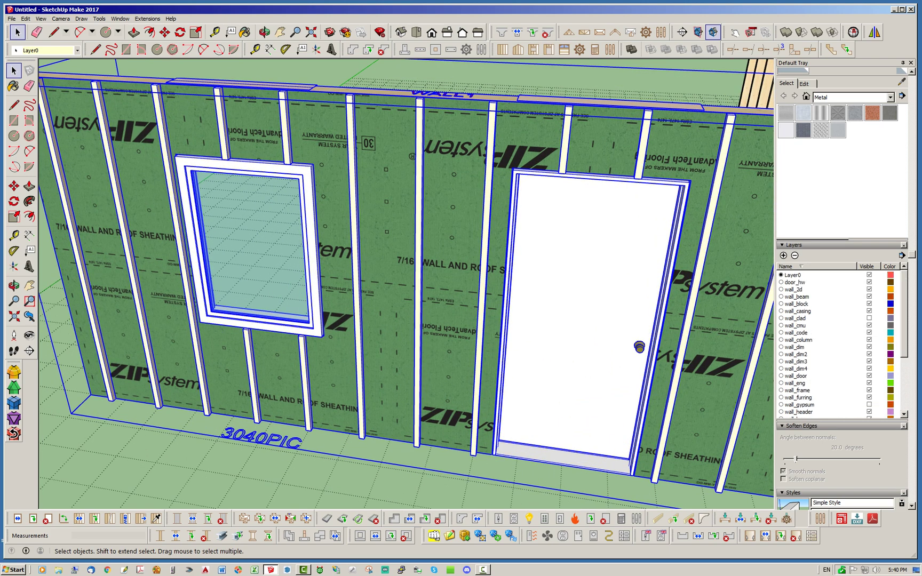
{"action": "left_click", "coordinate": [870, 318]}
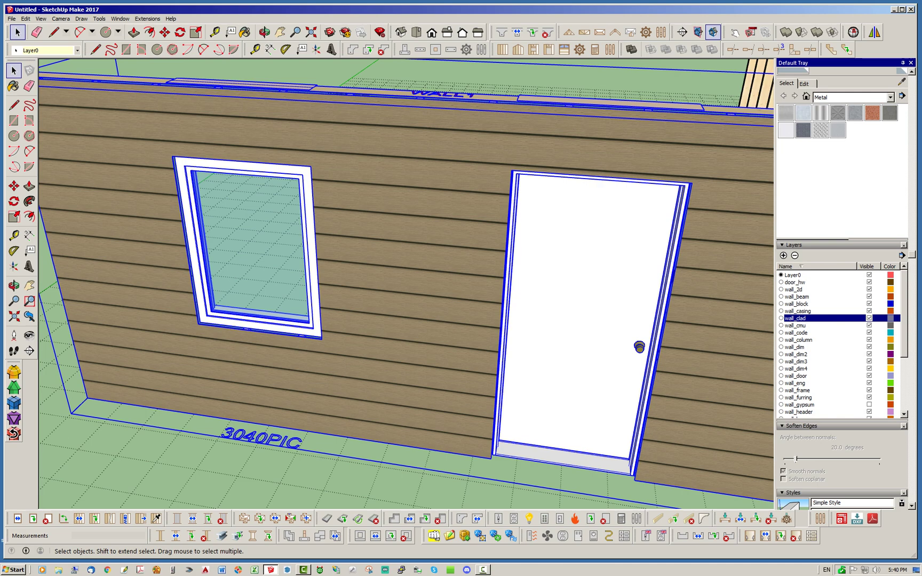
{"action": "middle_click_drag", "start_coordinate": [480, 256], "coordinate": [400, 299]}
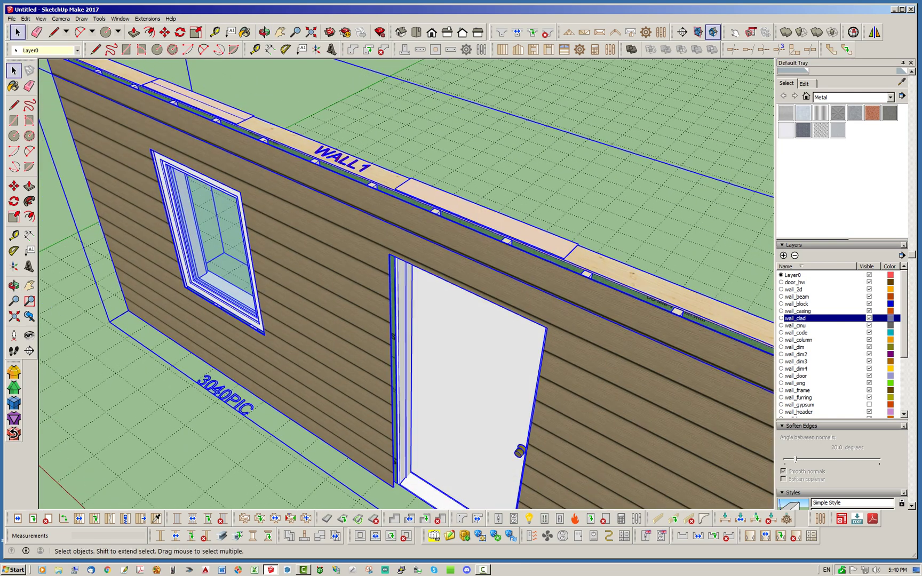
{"action": "left_click", "coordinate": [869, 318]}
{"action": "middle_click_drag", "start_coordinate": [406, 321], "coordinate": [405, 283]}
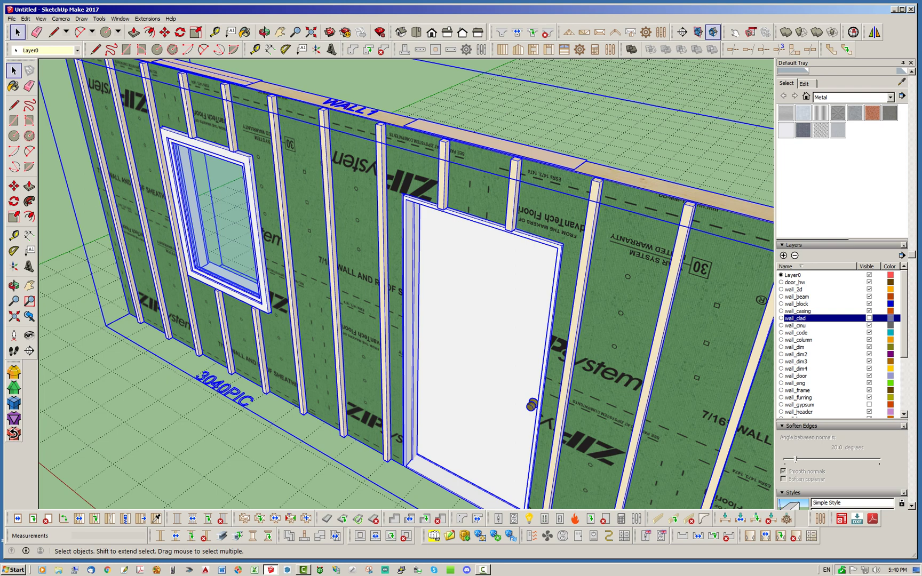
{"action": "middle_click_drag", "start_coordinate": [384, 315], "coordinate": [481, 291]}
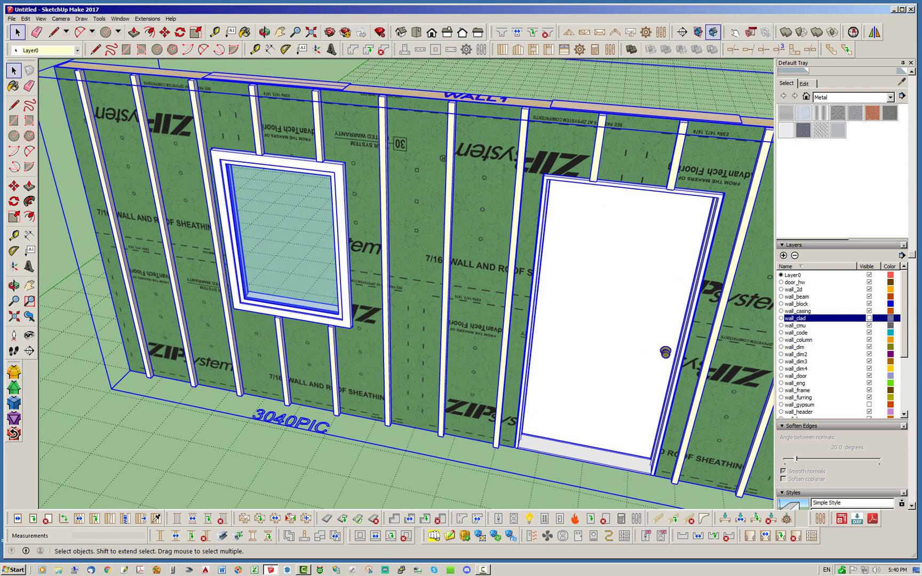
Deselect the wall and examine the furring strip layout around the window, door and corner.
{"action": "key", "text": "ctrl+t"}
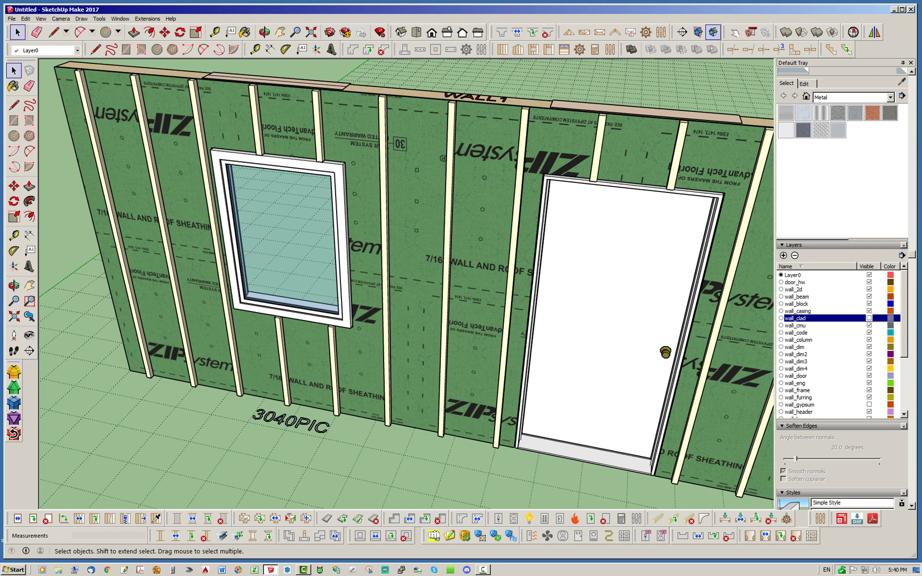
{"action": "middle_click_drag", "start_coordinate": [414, 216], "coordinate": [341, 222]}
{"action": "scroll", "coordinate": [342, 221], "scroll_direction": "down", "scroll_amount": 3}
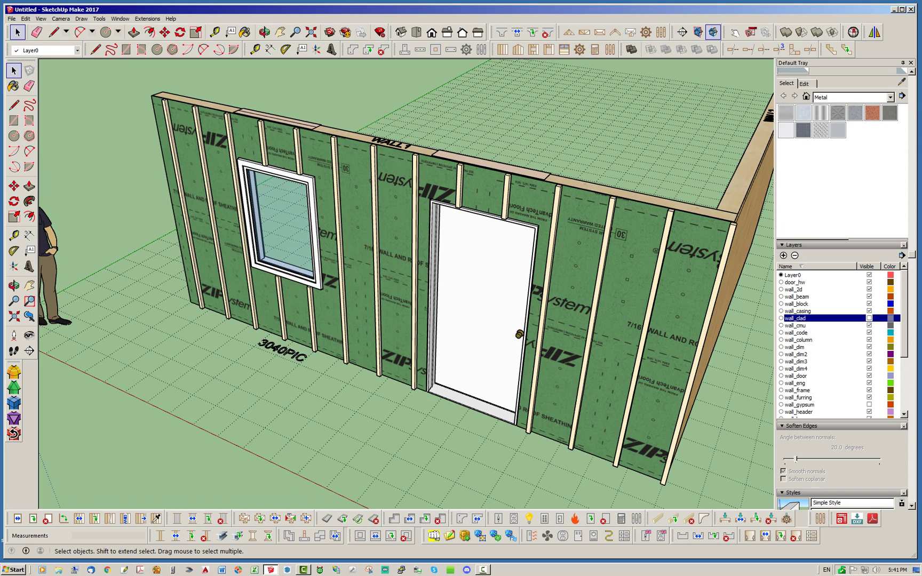
{"action": "scroll", "coordinate": [481, 266], "scroll_direction": "up", "scroll_amount": 3}
{"action": "scroll", "coordinate": [395, 373], "scroll_direction": "down", "scroll_amount": 2}
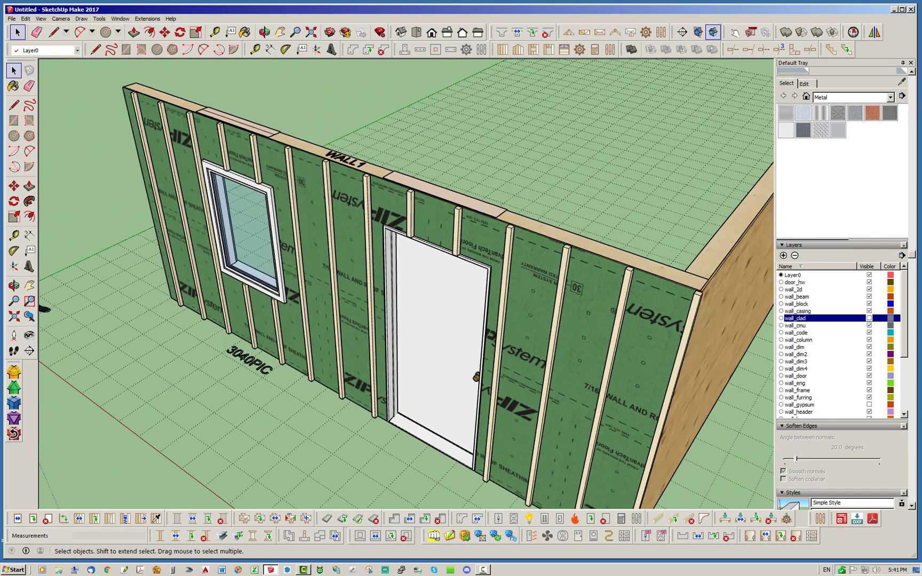
{"action": "middle_click_drag", "start_coordinate": [374, 315], "coordinate": [534, 313]}
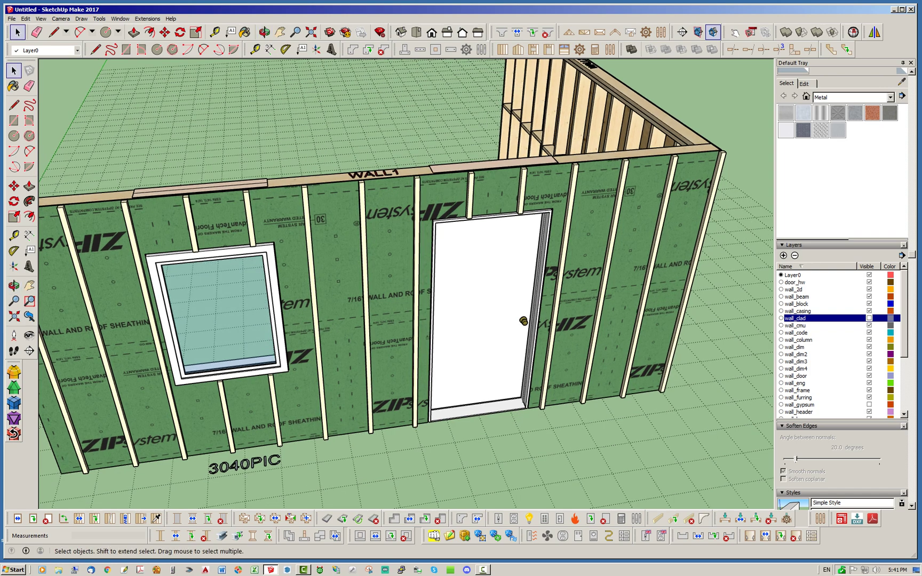
{"action": "middle_click_drag", "start_coordinate": [528, 315], "coordinate": [400, 319]}
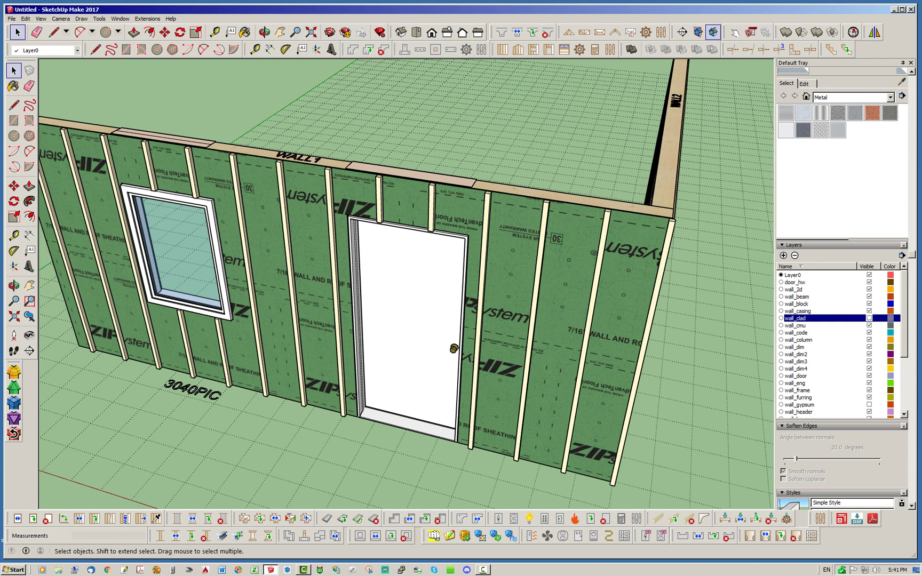
Edit the assembly of the 18' wall with the window and door, setting its rainscreen furring width to 3.5 in.
{"action": "right_click", "coordinate": [510, 255]}
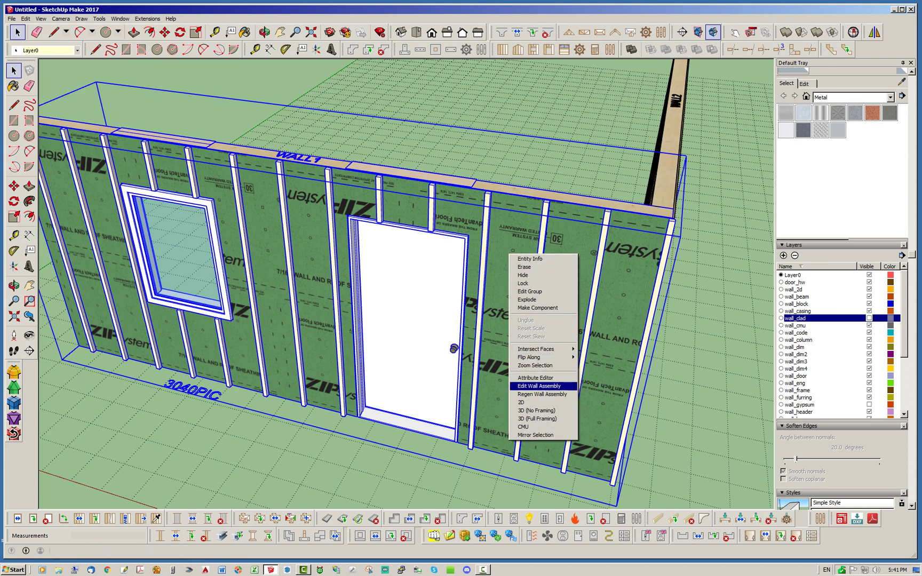
{"action": "left_click", "coordinate": [543, 386]}
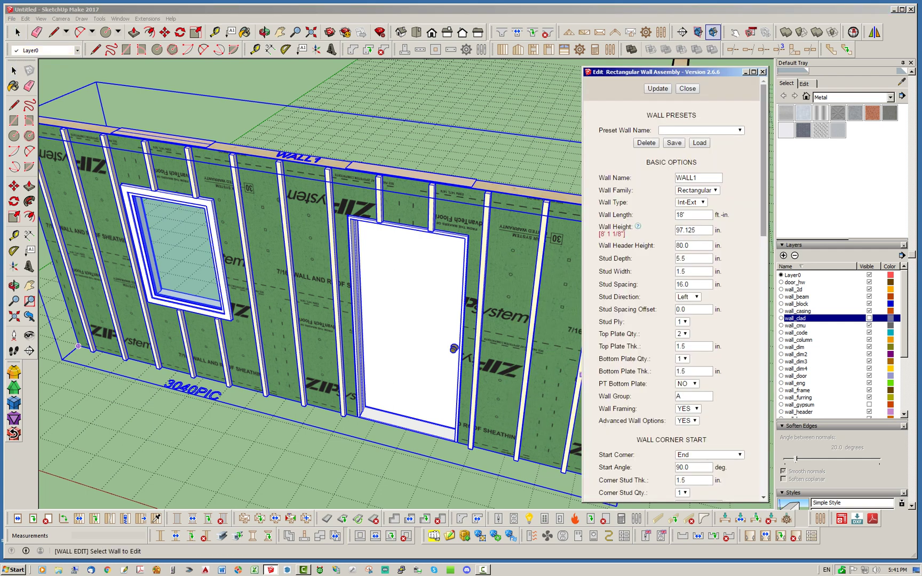
{"action": "scroll", "coordinate": [672, 288], "scroll_direction": "down", "scroll_amount": 5}
{"action": "scroll", "coordinate": [673, 288], "scroll_direction": "down", "scroll_amount": 5}
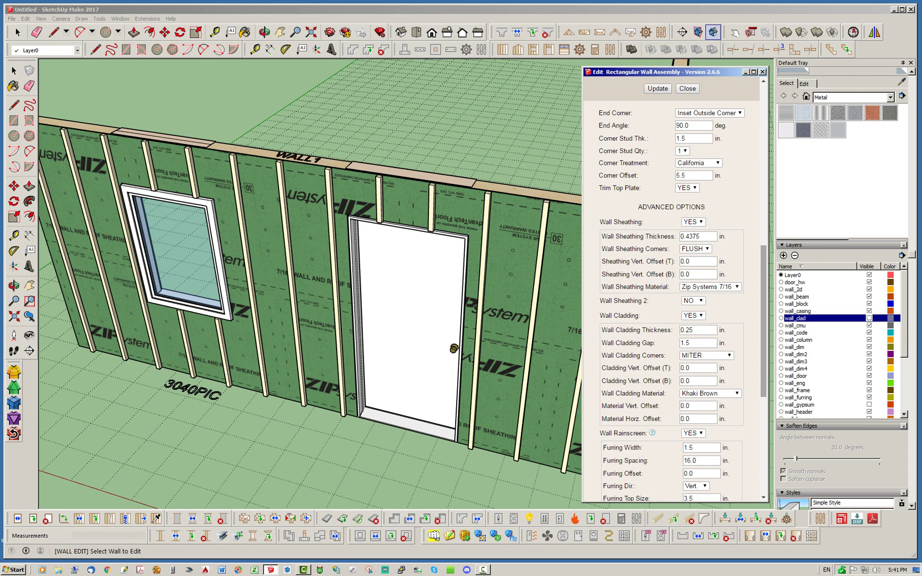
{"action": "scroll", "coordinate": [672, 299], "scroll_direction": "down", "scroll_amount": 2}
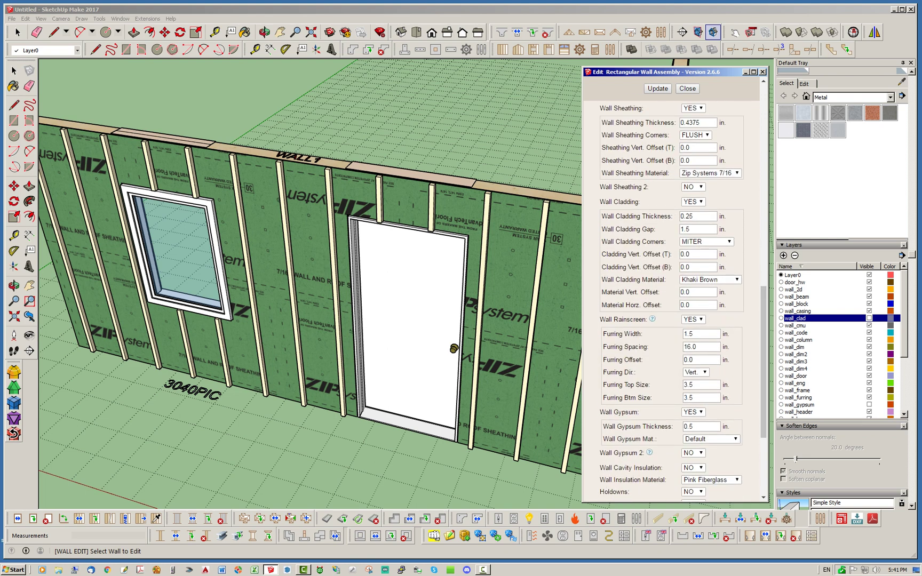
{"action": "double_click", "coordinate": [688, 334]}
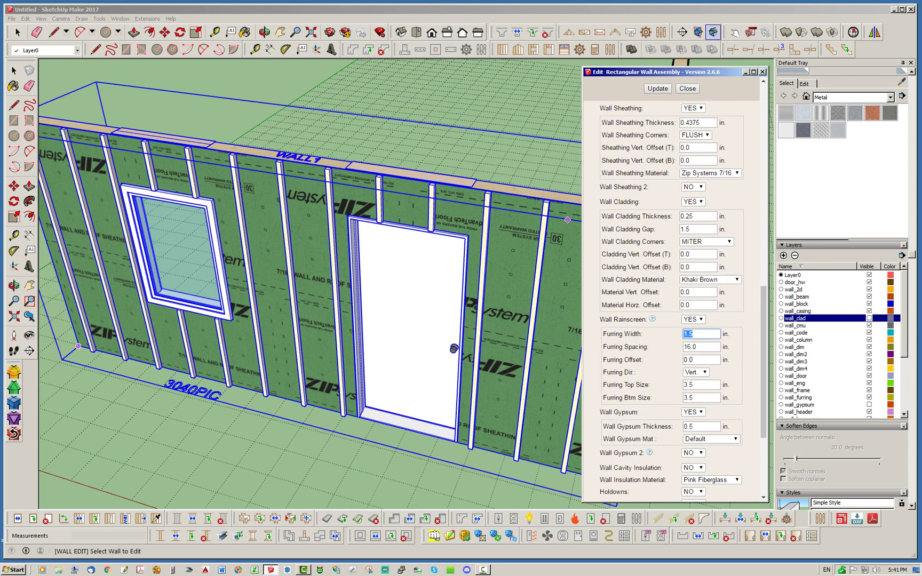
{"action": "type", "text": "3.5"}
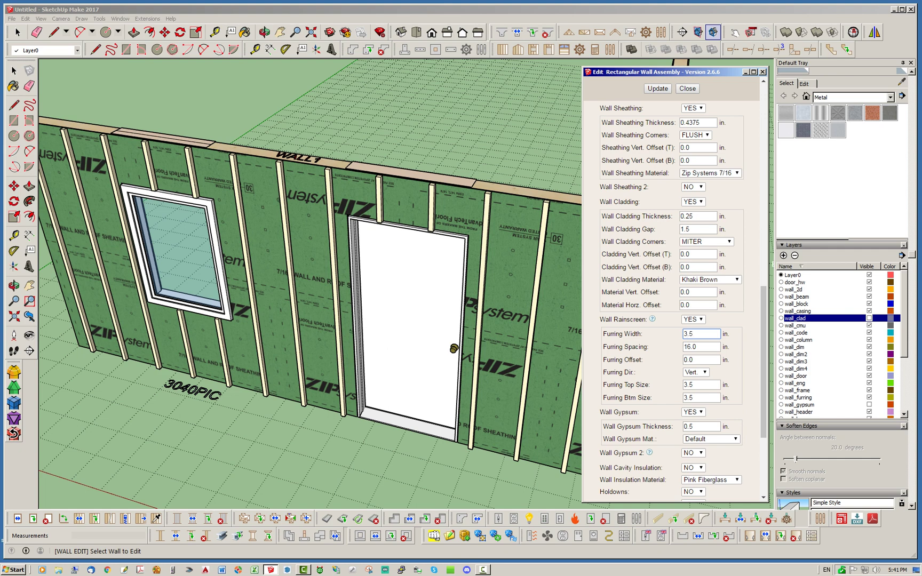
{"action": "key", "text": "Return"}
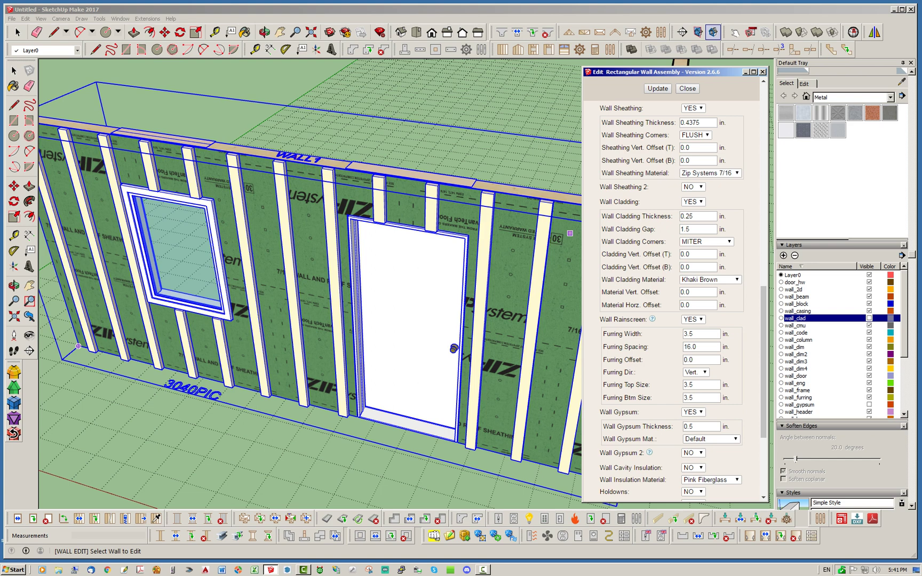
Set the wall's furring spacing to 24 in and view the strips across the whole wall.
{"action": "double_click", "coordinate": [689, 347]}
{"action": "type", "text": "24"}
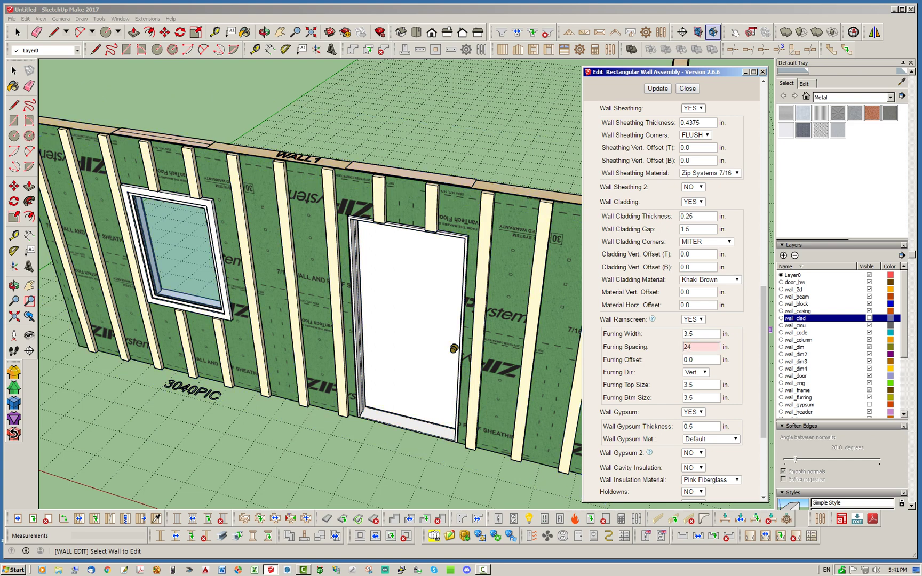
{"action": "key", "text": "Return"}
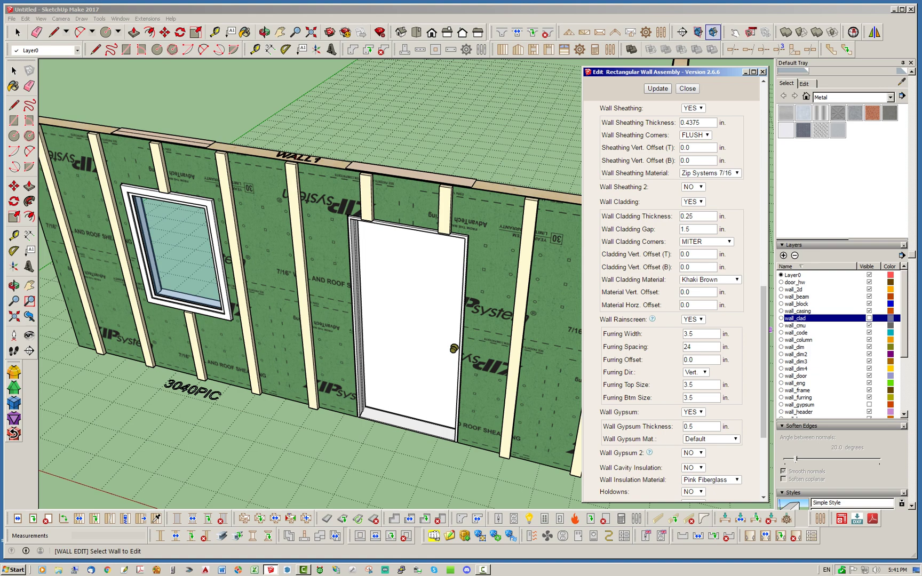
{"action": "middle_click_drag", "start_coordinate": [253, 345], "coordinate": [451, 316]}
{"action": "scroll", "coordinate": [451, 316], "scroll_direction": "down", "scroll_amount": 3}
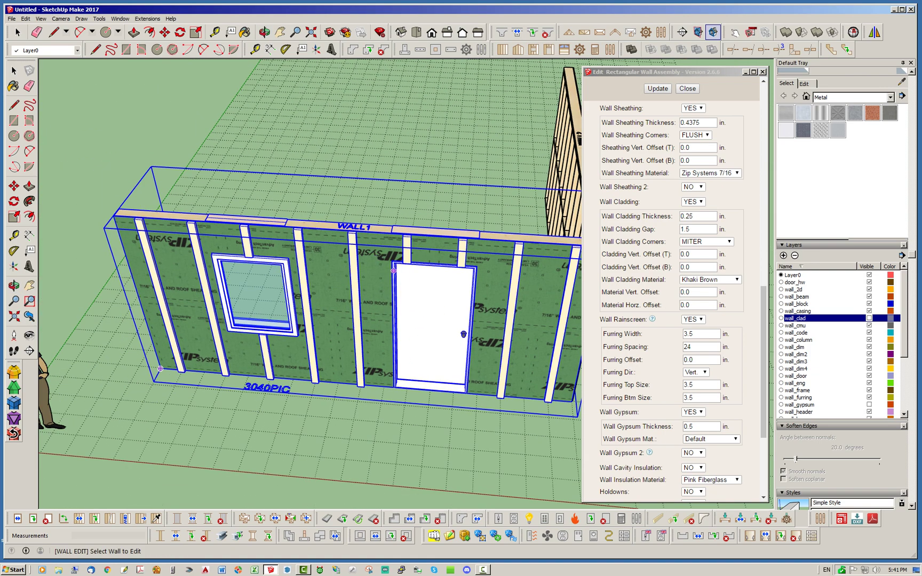
{"action": "middle_click_drag", "start_coordinate": [383, 317], "coordinate": [446, 267]}
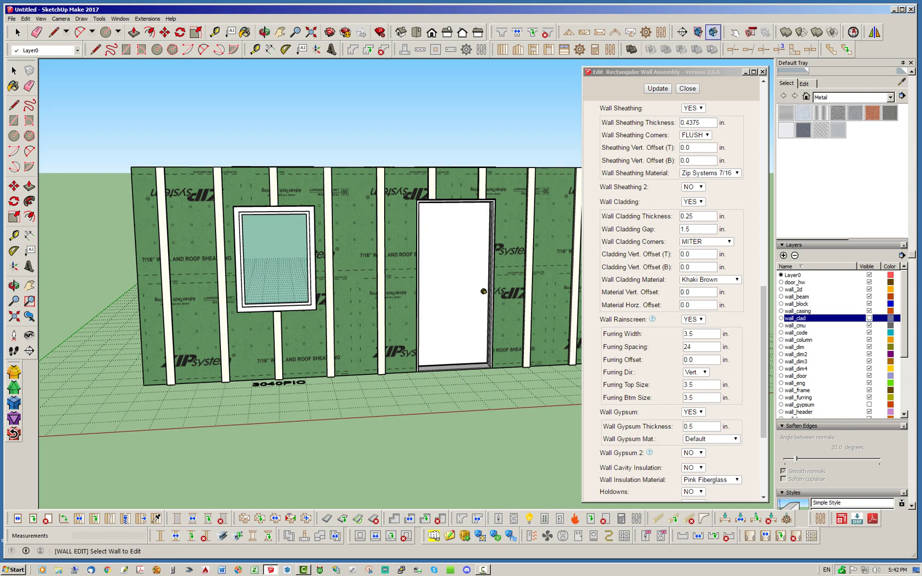
Hide the wall_sheath layer to expose the studs behind the furring strips.
{"action": "scroll", "coordinate": [841, 344], "scroll_direction": "down", "scroll_amount": 5}
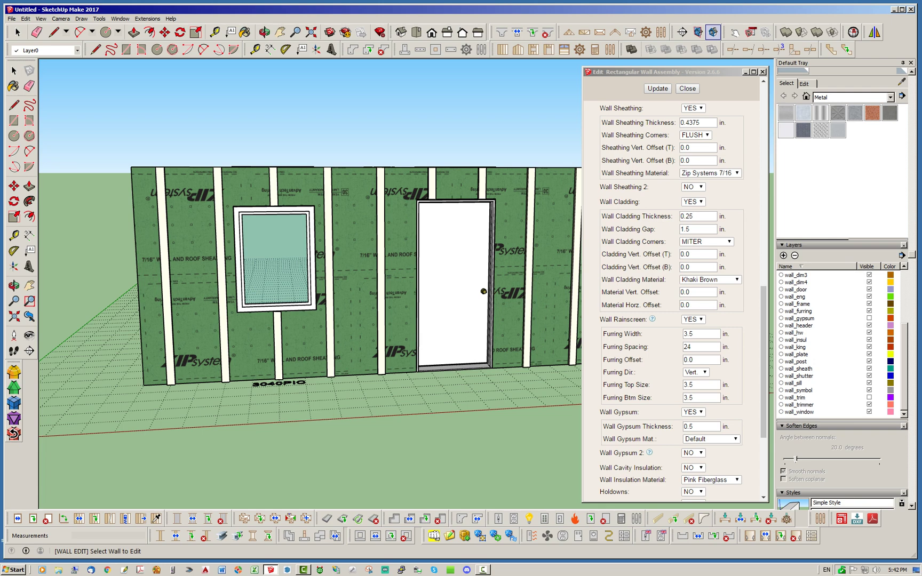
{"action": "left_click", "coordinate": [870, 369]}
{"action": "middle_click_drag", "start_coordinate": [512, 243], "coordinate": [483, 286]}
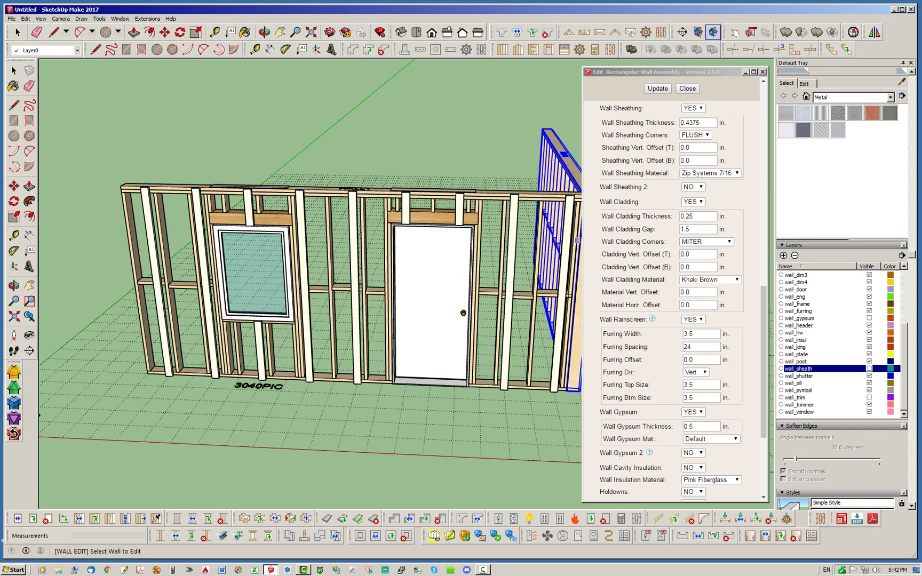
Set the wall's furring spacing to 16 in and furring width to 1.5 in, applying both to the wall.
{"action": "left_click_drag", "start_coordinate": [685, 346], "coordinate": [710, 334]}
{"action": "type", "text": "16"}
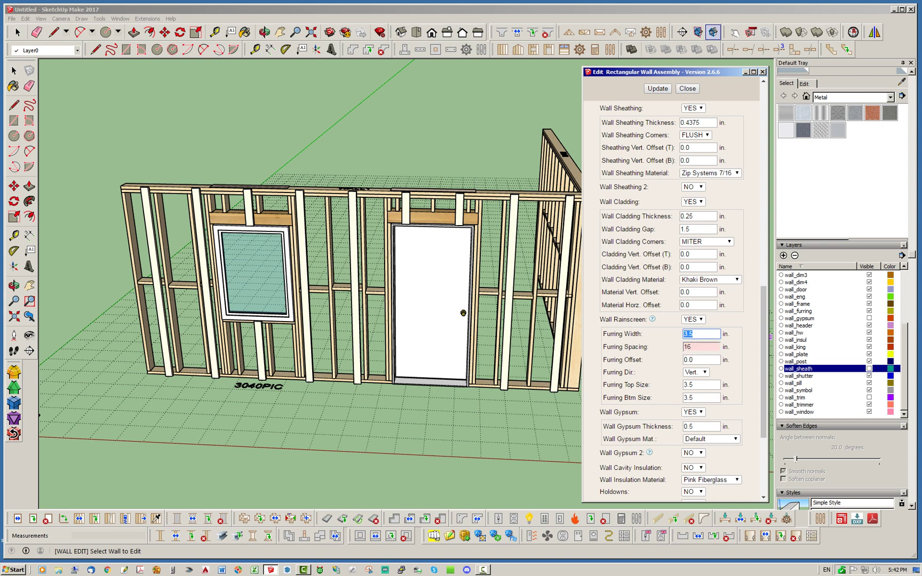
{"action": "type", "text": "1.5"}
{"action": "left_click", "coordinate": [658, 89]}
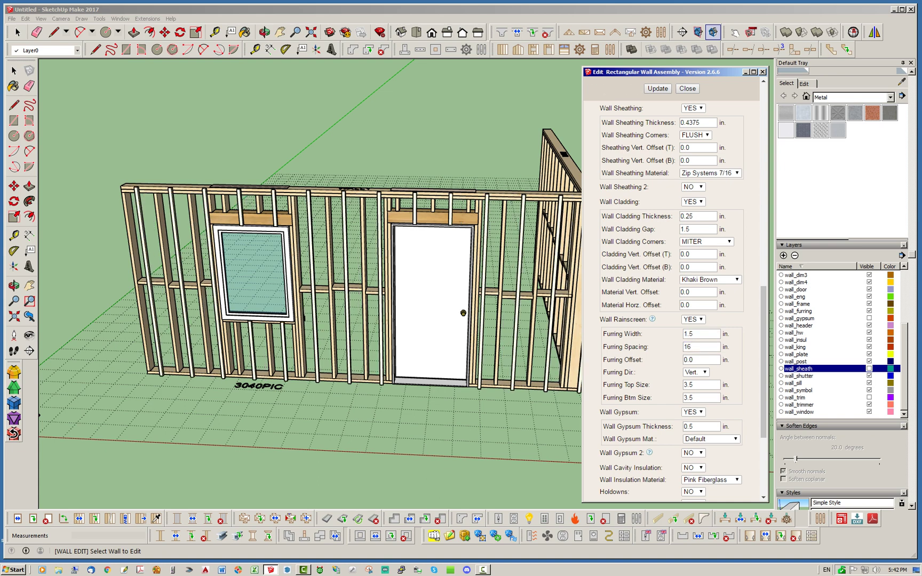
Set the wall's furring offset to 8 in and update the wall.
{"action": "middle_click_drag", "start_coordinate": [144, 376], "coordinate": [198, 400]}
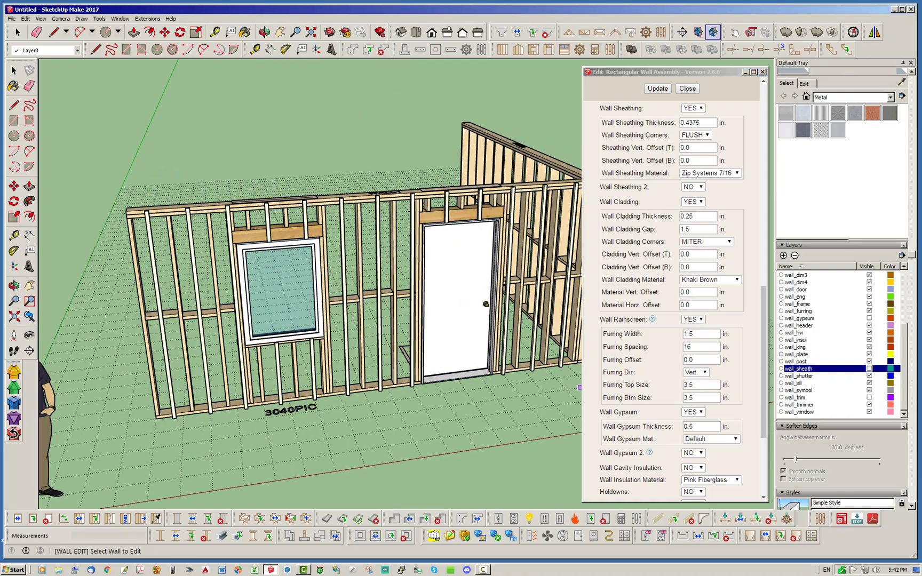
{"action": "scroll", "coordinate": [148, 420], "scroll_direction": "up", "scroll_amount": 4}
{"action": "middle_click_drag", "start_coordinate": [230, 439], "coordinate": [269, 454]}
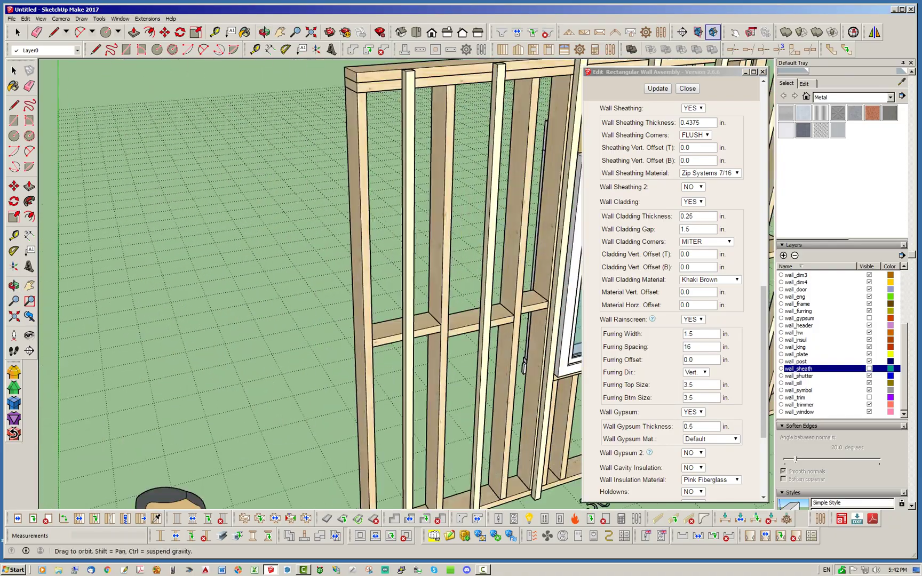
{"action": "middle_click_drag", "start_coordinate": [355, 213], "coordinate": [272, 240]}
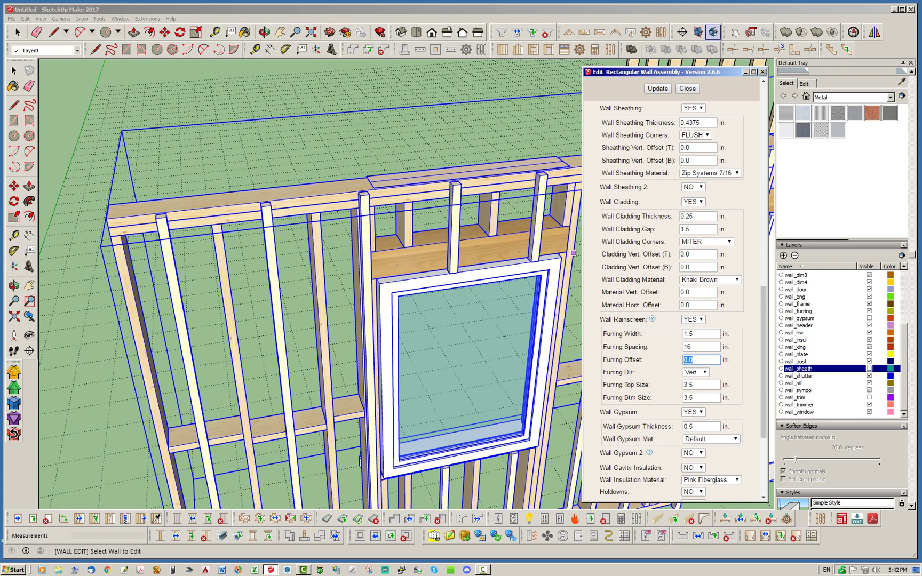
{"action": "type", "text": "8"}
{"action": "left_click", "coordinate": [657, 88]}
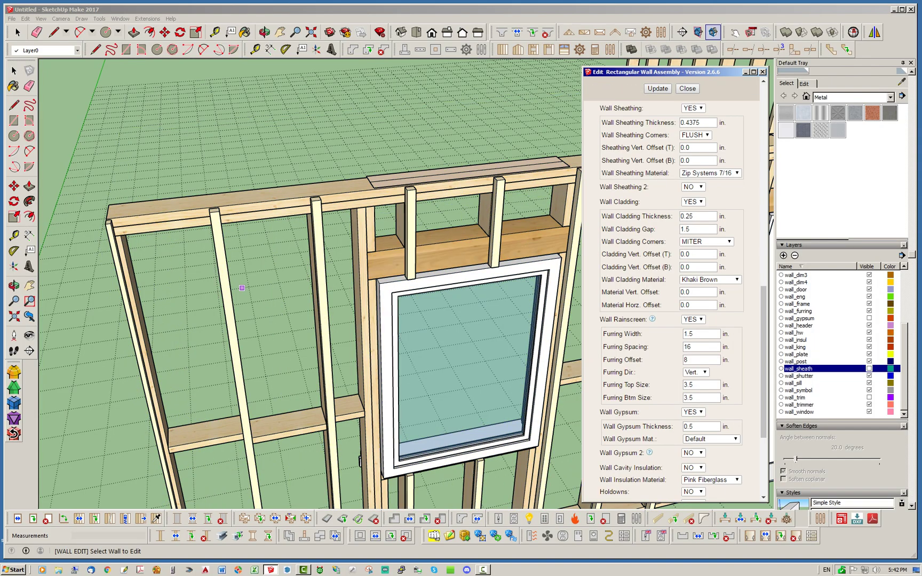
Examine how the offset furring strips line up with the studs, the window and the door along the wall.
{"action": "middle_click_drag", "start_coordinate": [313, 297], "coordinate": [320, 254]}
{"action": "scroll", "coordinate": [336, 234], "scroll_direction": "down", "scroll_amount": 6}
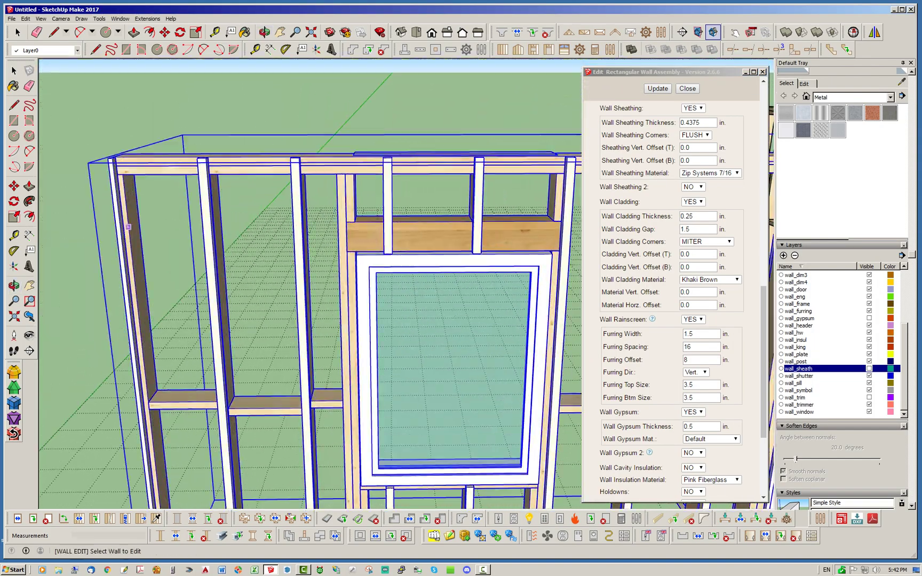
{"action": "scroll", "coordinate": [335, 233], "scroll_direction": "down", "scroll_amount": 3}
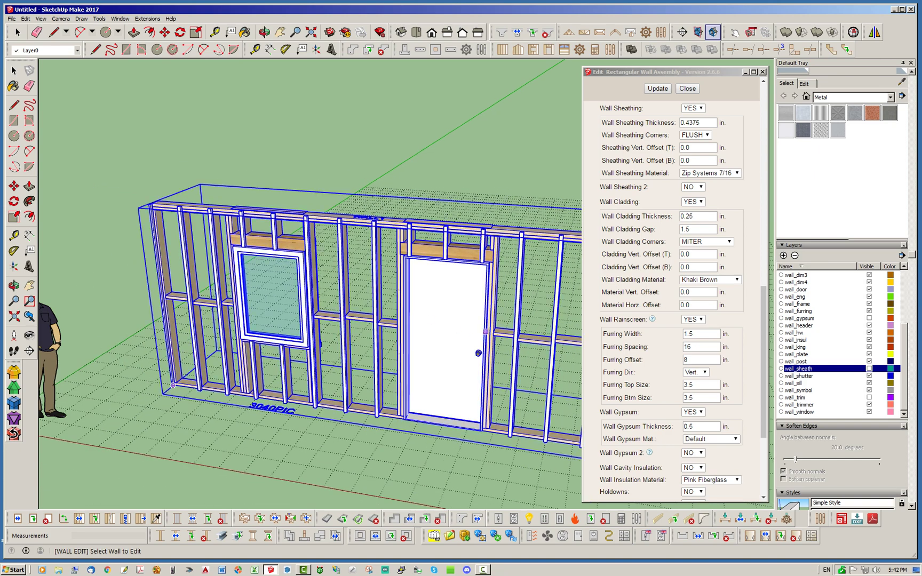
{"action": "left_click", "coordinate": [550, 213]}
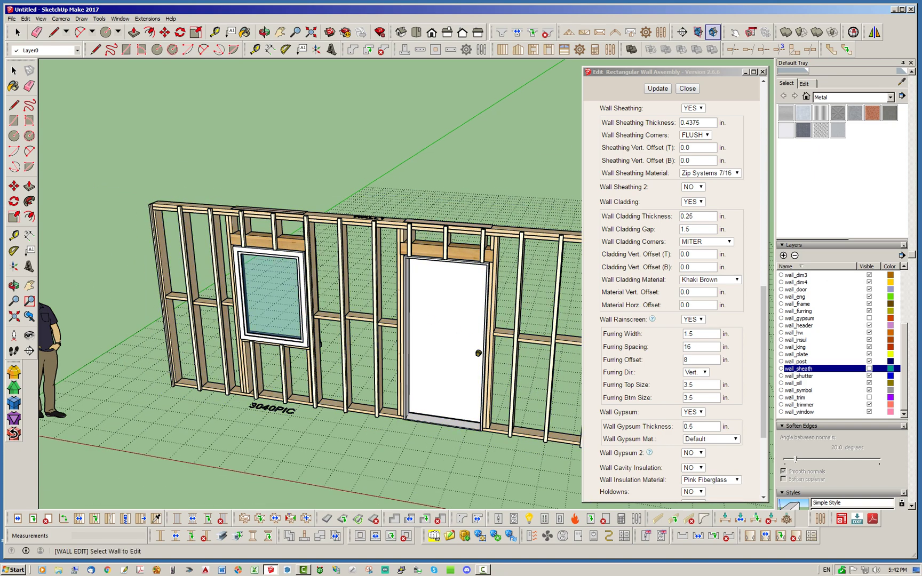
{"action": "middle_click_drag", "start_coordinate": [384, 222], "coordinate": [375, 251]}
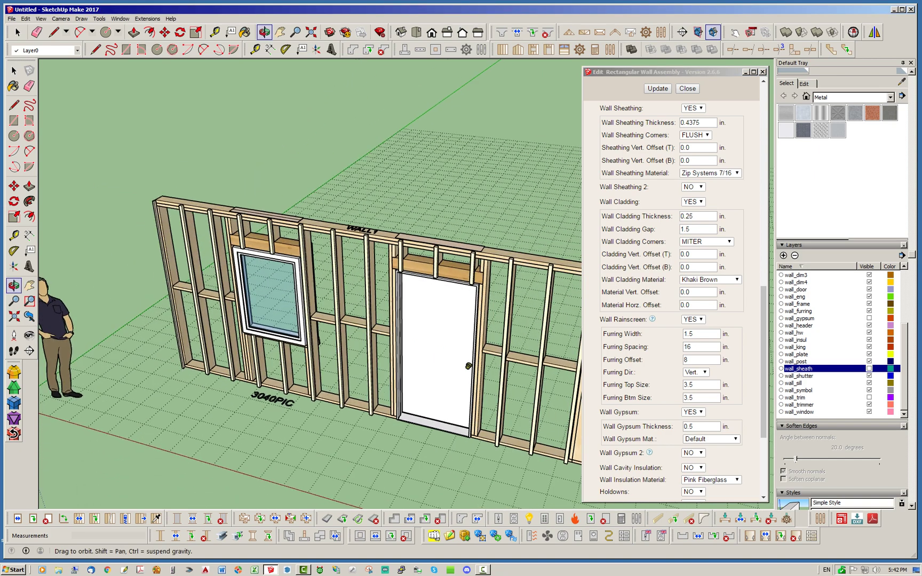
{"action": "scroll", "coordinate": [374, 245], "scroll_direction": "up", "scroll_amount": 3}
{"action": "middle_click_drag", "start_coordinate": [360, 306], "coordinate": [294, 284]}
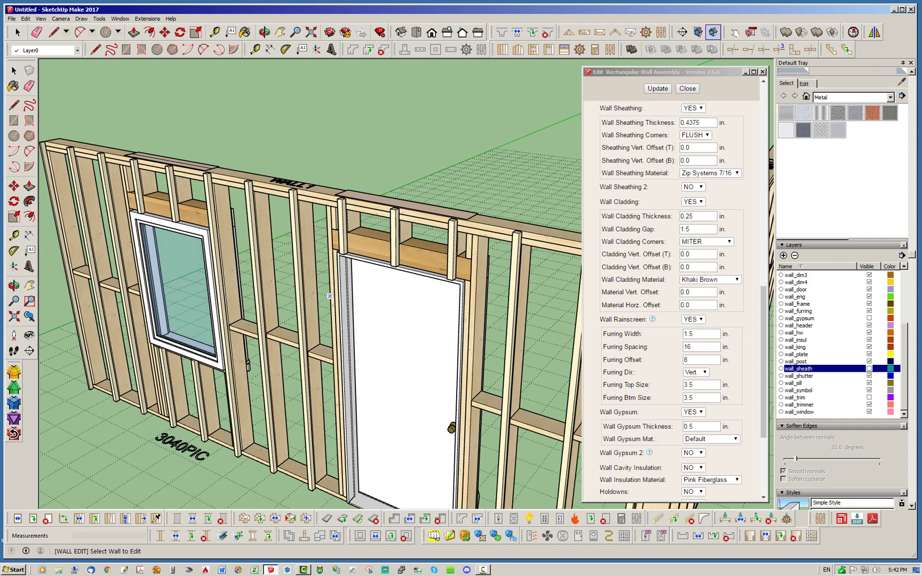
{"action": "scroll", "coordinate": [294, 284], "scroll_direction": "down", "scroll_amount": 2}
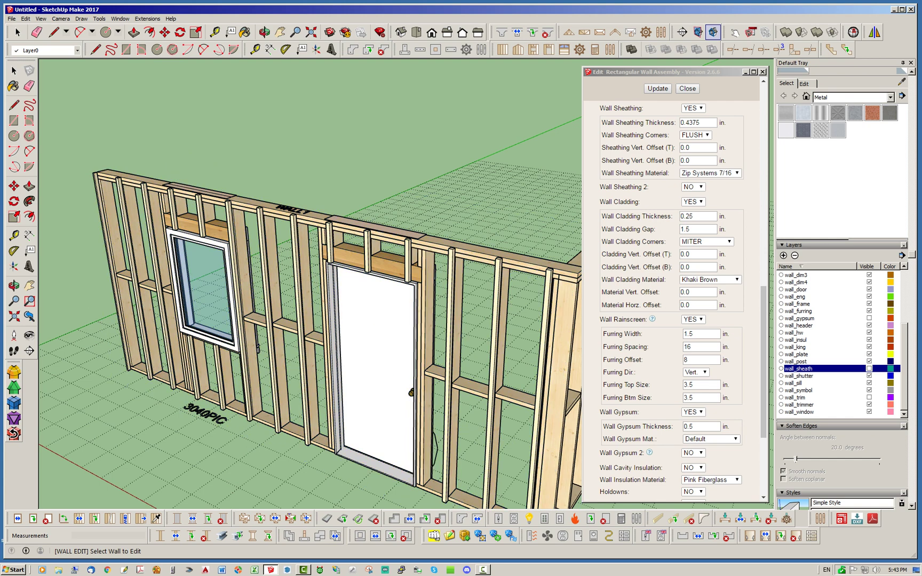
Change the wall's furring direction to Horz. and regenerate the wall.
{"action": "left_click", "coordinate": [695, 372]}
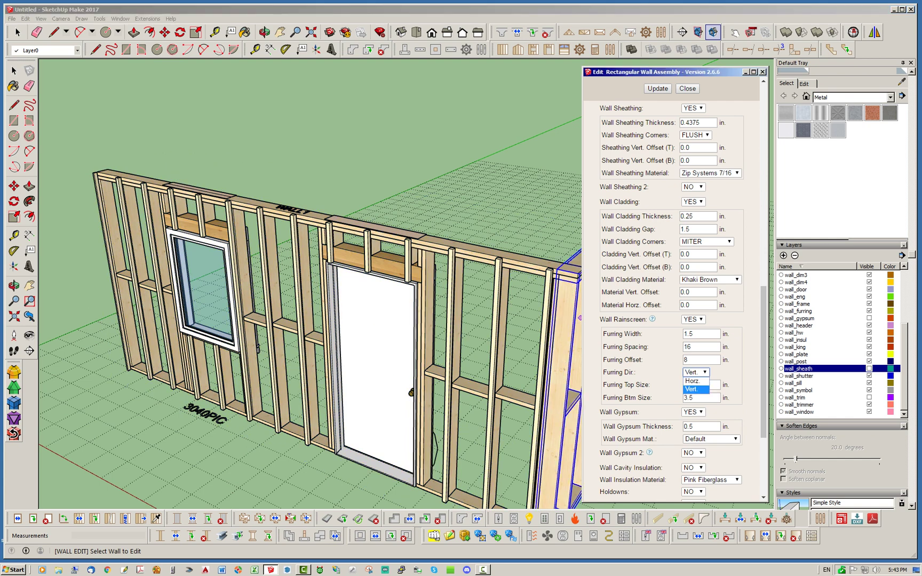
{"action": "left_click", "coordinate": [694, 390]}
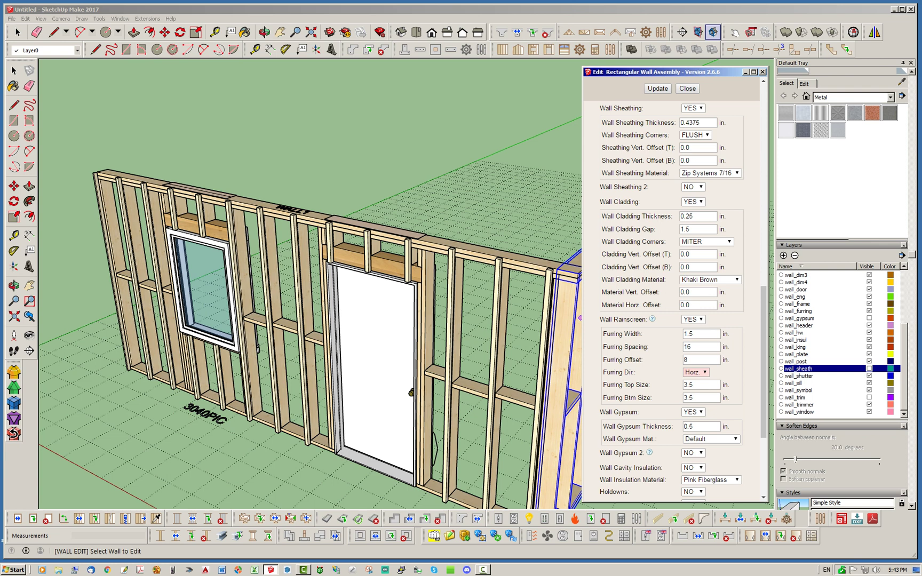
{"action": "left_click", "coordinate": [658, 89]}
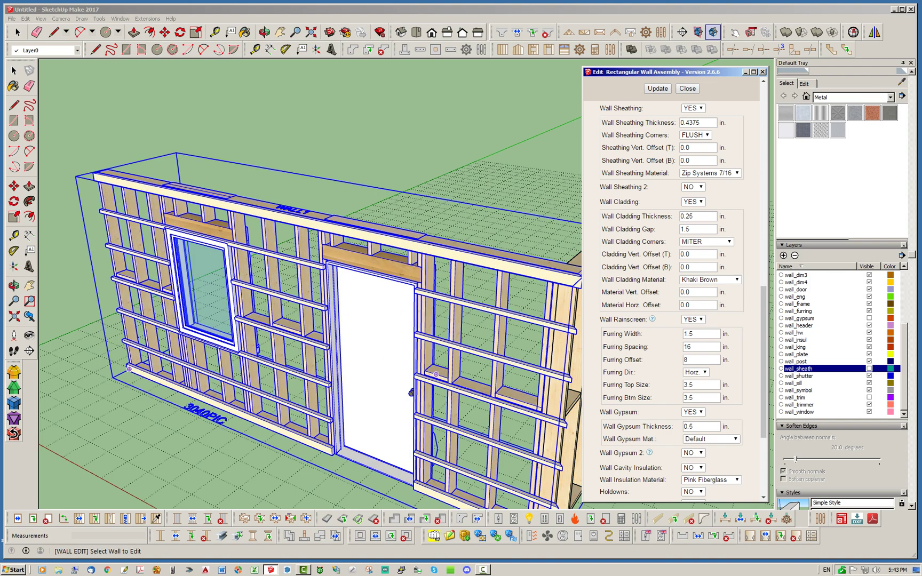
Set the horizontal furring spacing to 24 in and the furring offset to 0, updating the wall.
{"action": "middle_click_drag", "start_coordinate": [234, 347], "coordinate": [262, 316]}
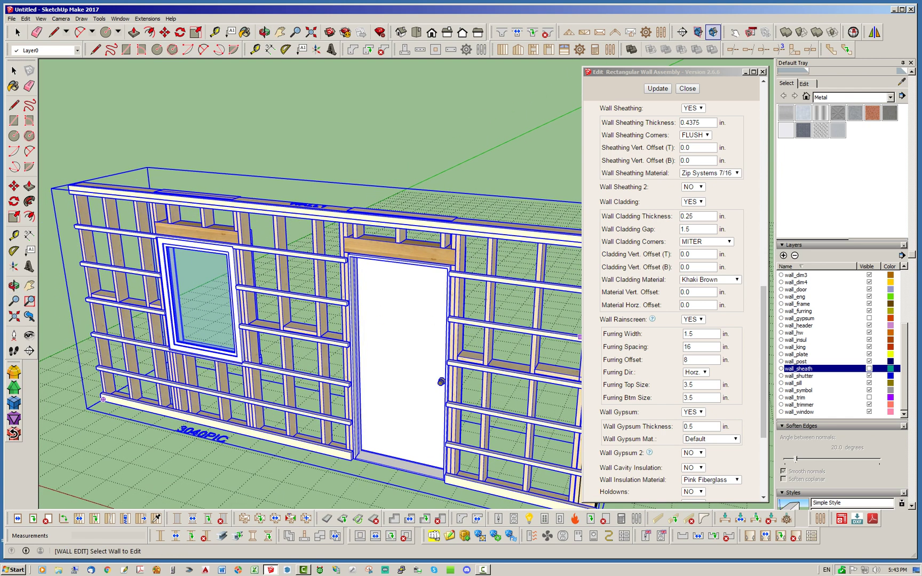
{"action": "double_click", "coordinate": [688, 347]}
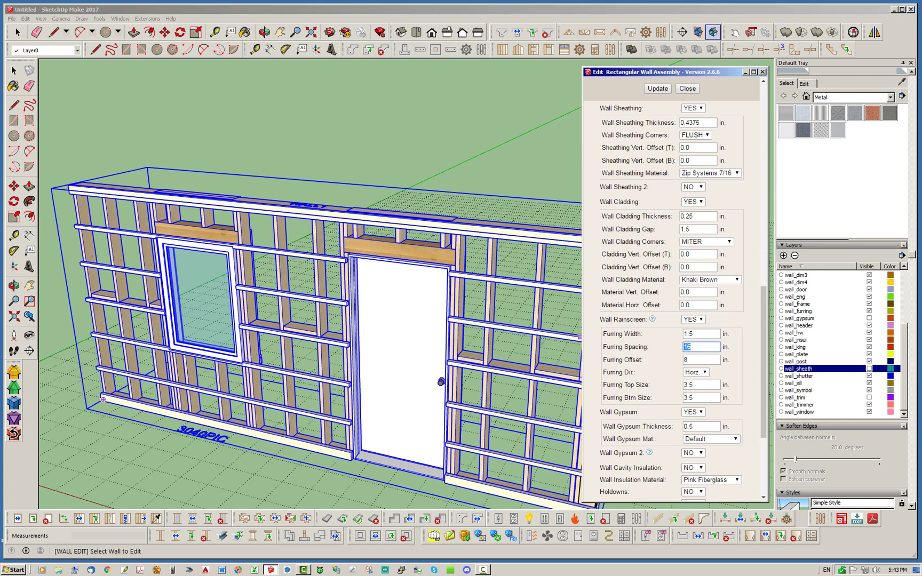
{"action": "type", "text": "24"}
{"action": "key", "text": "Tab"}
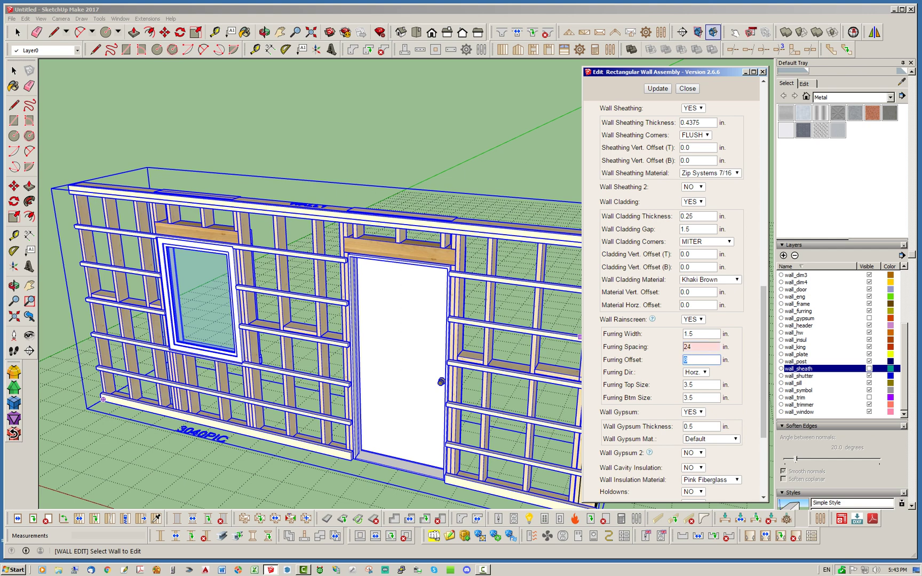
{"action": "type", "text": "0"}
{"action": "left_click", "coordinate": [658, 88]}
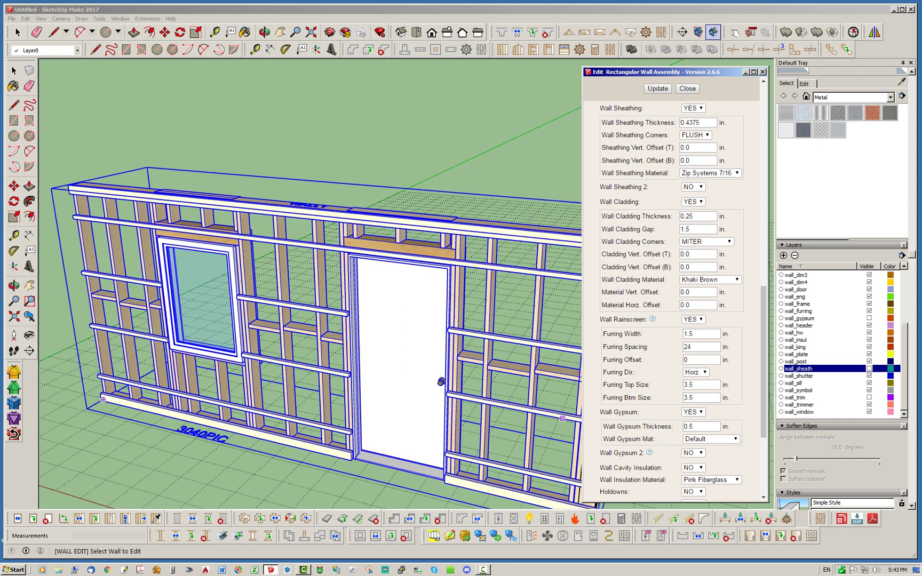
Set the horizontal furring strips' width to 3.5 in and update the wall.
{"action": "left_click_drag", "start_coordinate": [697, 334], "coordinate": [687, 334]}
{"action": "type", "text": ".5"}
{"action": "key", "text": "BackSpace"}
{"action": "key", "text": "BackSpace"}
{"action": "key", "text": "BackSpace"}
{"action": "type", "text": "24"}
{"action": "key", "text": "BackSpace"}
{"action": "key", "text": "BackSpace"}
{"action": "type", "text": "3.5"}
{"action": "left_click", "coordinate": [658, 88]}
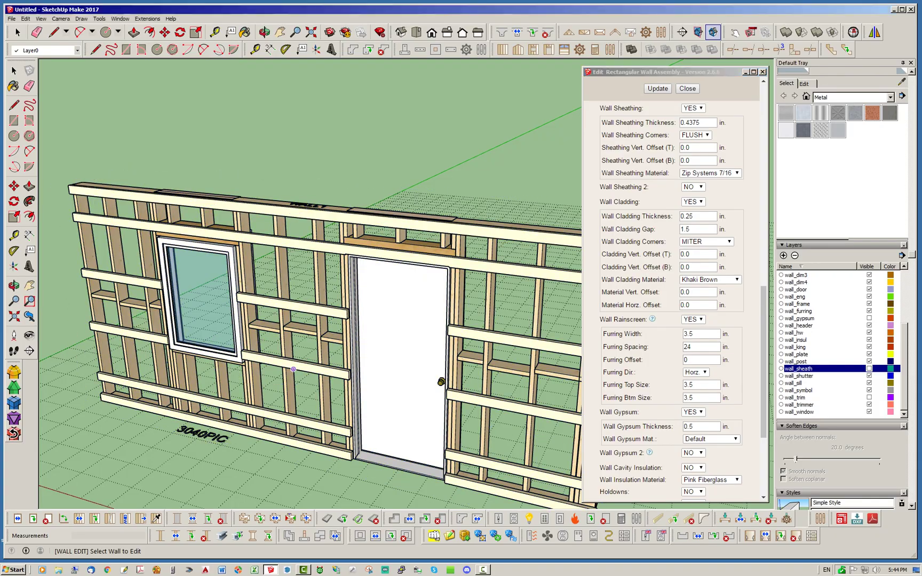
Change the wall's cladding material to g_rib_clay, regenerate the wall, and turn on the wall_clad layer.
{"action": "middle_click_drag", "start_coordinate": [121, 384], "coordinate": [419, 279]}
{"action": "scroll", "coordinate": [420, 279], "scroll_direction": "up", "scroll_amount": 6}
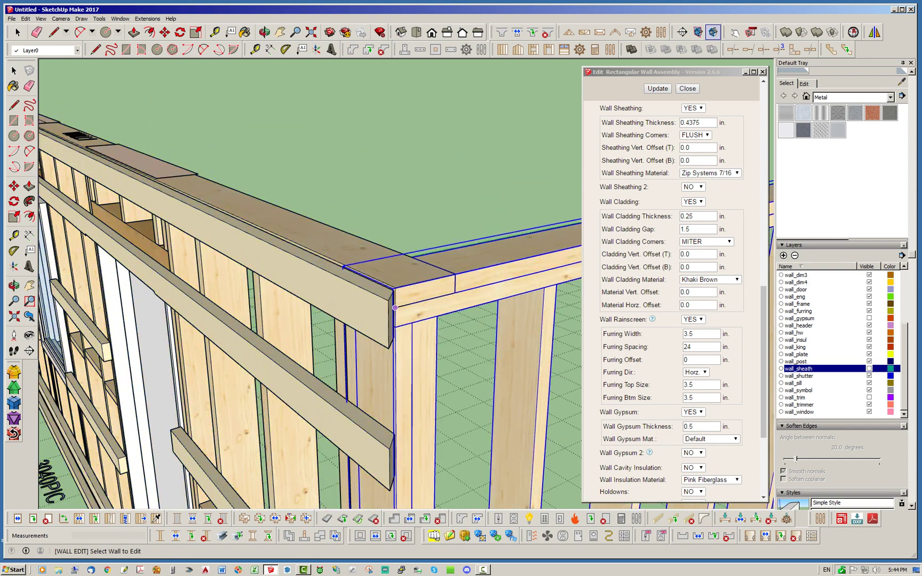
{"action": "scroll", "coordinate": [517, 277], "scroll_direction": "down", "scroll_amount": 8}
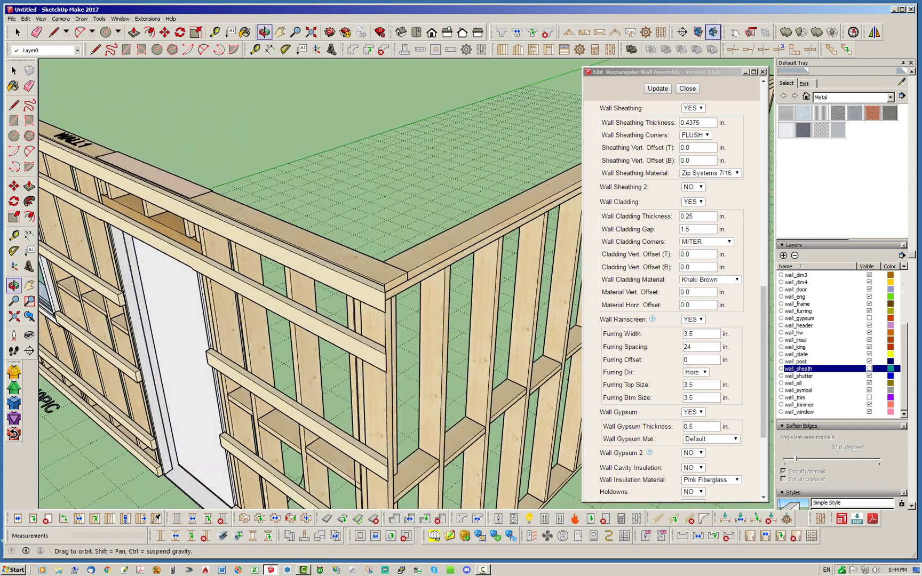
{"action": "scroll", "coordinate": [506, 250], "scroll_direction": "down", "scroll_amount": 3}
{"action": "scroll", "coordinate": [454, 277], "scroll_direction": "up", "scroll_amount": 4}
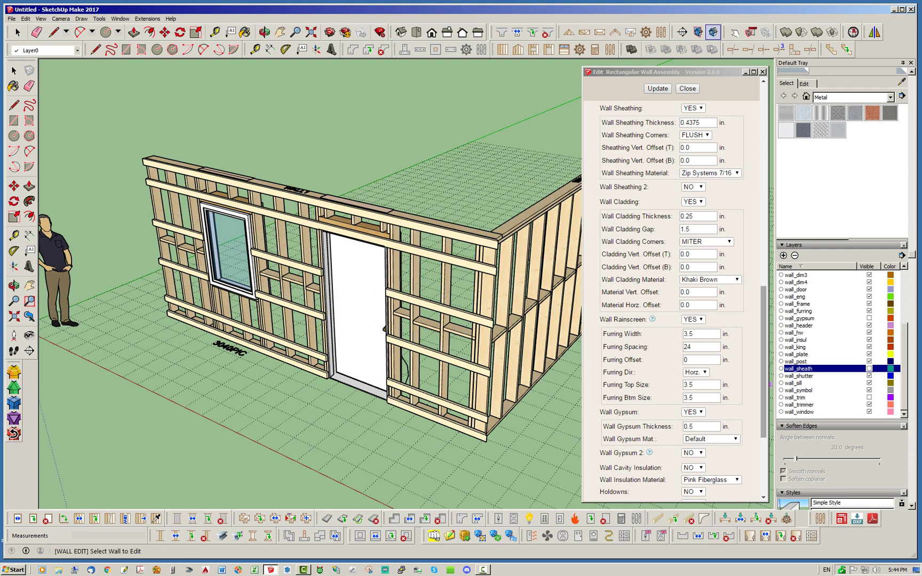
{"action": "scroll", "coordinate": [672, 299], "scroll_direction": "up", "scroll_amount": 5}
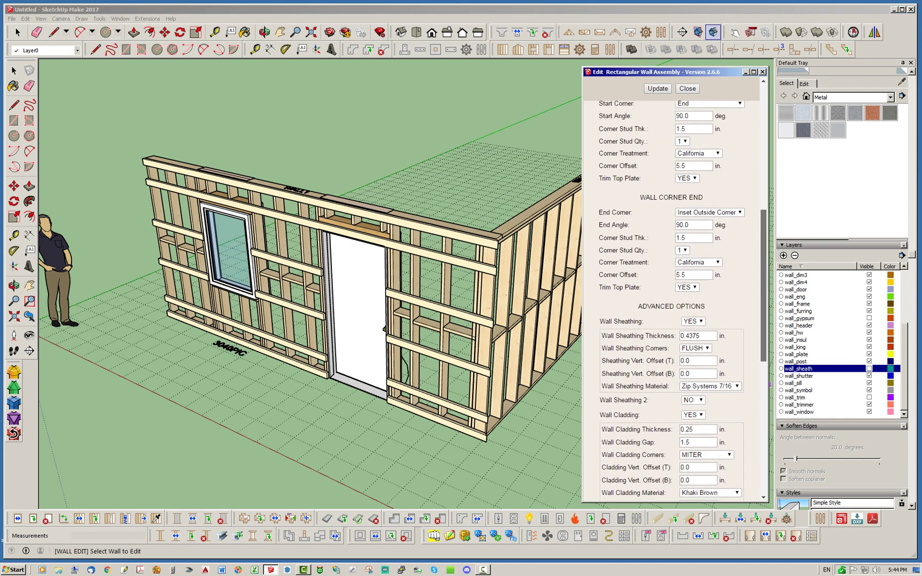
{"action": "scroll", "coordinate": [671, 299], "scroll_direction": "down", "scroll_amount": 5}
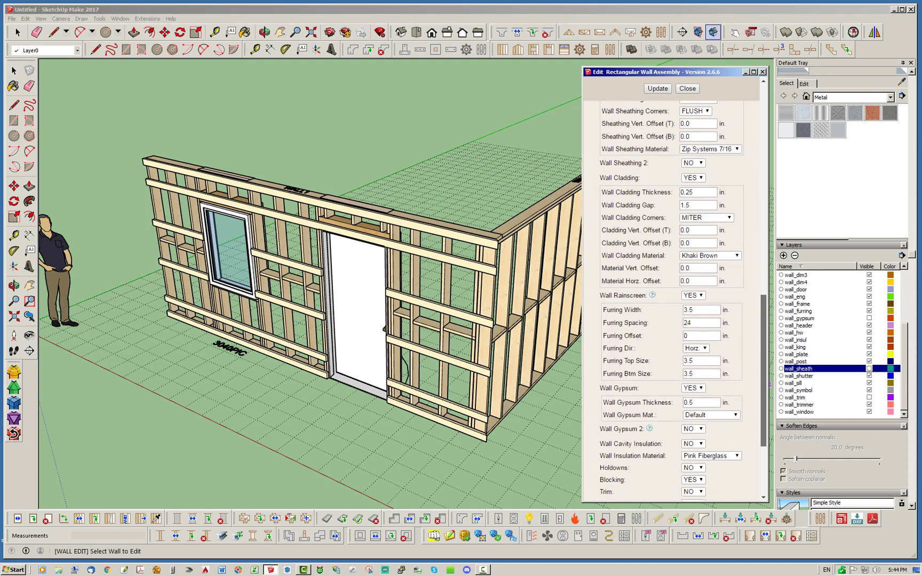
{"action": "left_click_drag", "start_coordinate": [764, 374], "coordinate": [764, 373]}
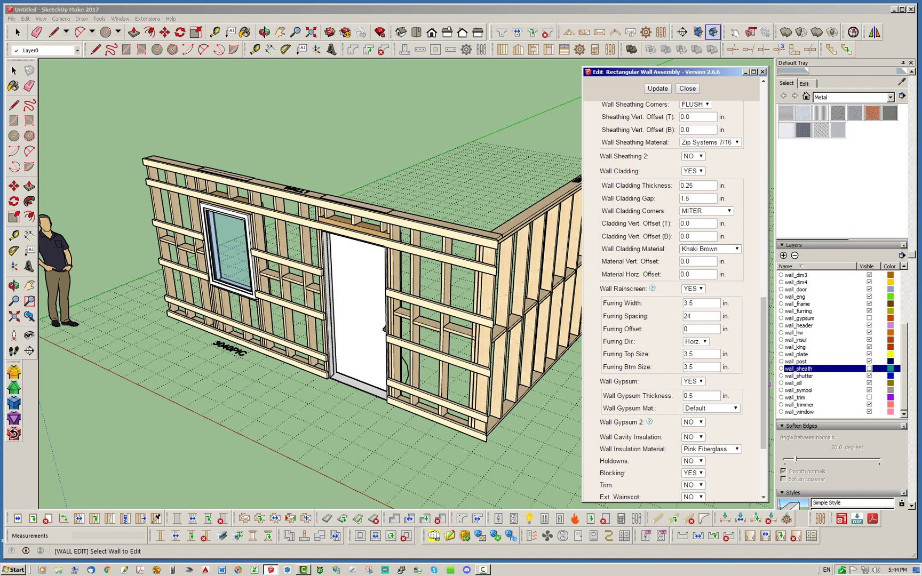
{"action": "left_click", "coordinate": [711, 249]}
{"action": "left_click", "coordinate": [696, 355]}
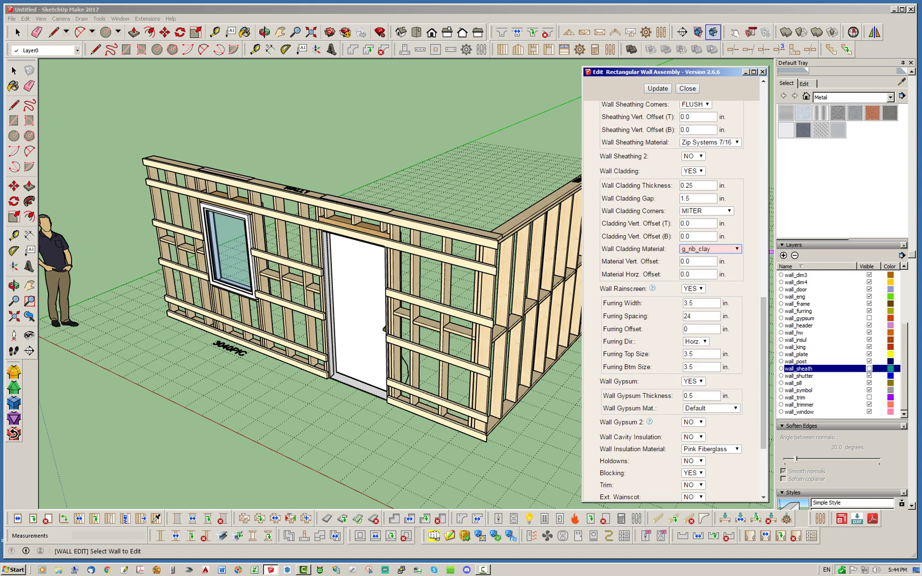
{"action": "left_click", "coordinate": [657, 89]}
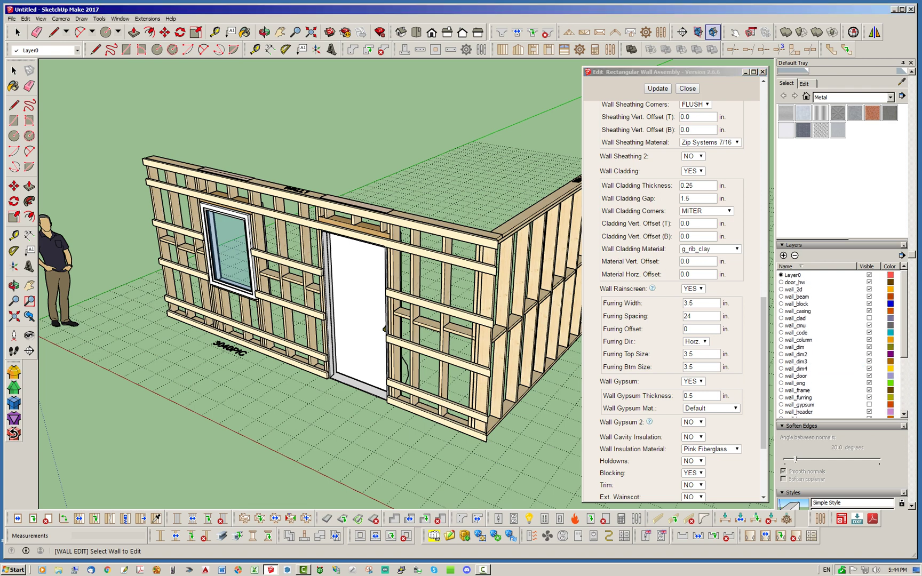
{"action": "left_click", "coordinate": [870, 318]}
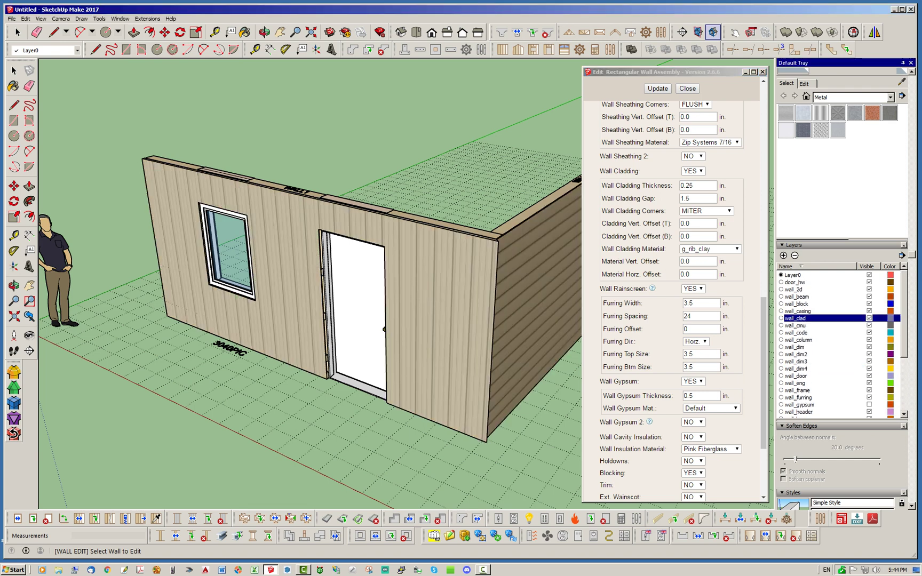
Examine the ribbed cladding from outside and the horizontal furring behind the studs, door and window from inside.
{"action": "middle_click_drag", "start_coordinate": [373, 310], "coordinate": [475, 307]}
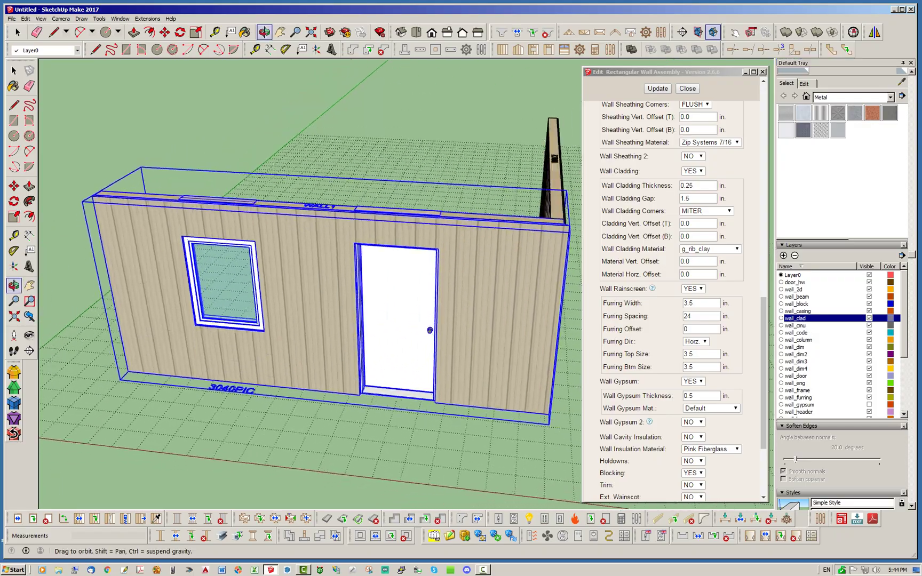
{"action": "middle_click_drag", "start_coordinate": [411, 437], "coordinate": [347, 433]}
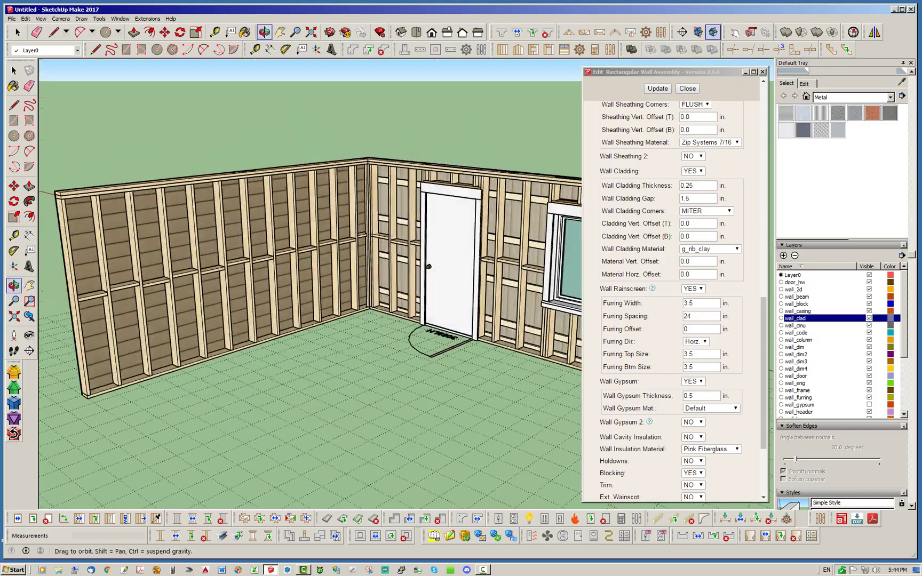
{"action": "middle_click_drag", "start_coordinate": [94, 404], "coordinate": [90, 396]}
{"action": "scroll", "coordinate": [30, 301], "scroll_direction": "down", "scroll_amount": 1}
{"action": "scroll", "coordinate": [513, 249], "scroll_direction": "up", "scroll_amount": 3}
{"action": "scroll", "coordinate": [513, 250], "scroll_direction": "up", "scroll_amount": 1}
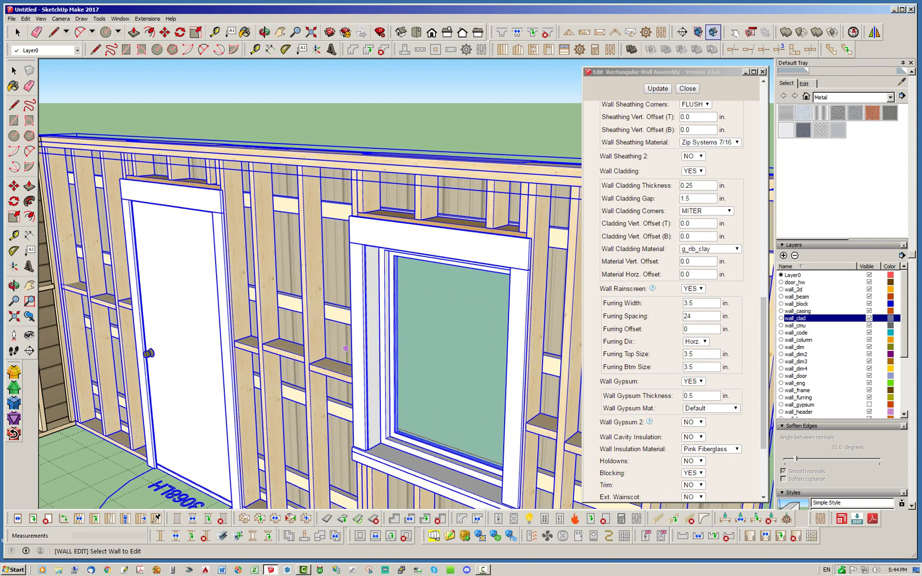
{"action": "middle_click_drag", "start_coordinate": [331, 305], "coordinate": [309, 300]}
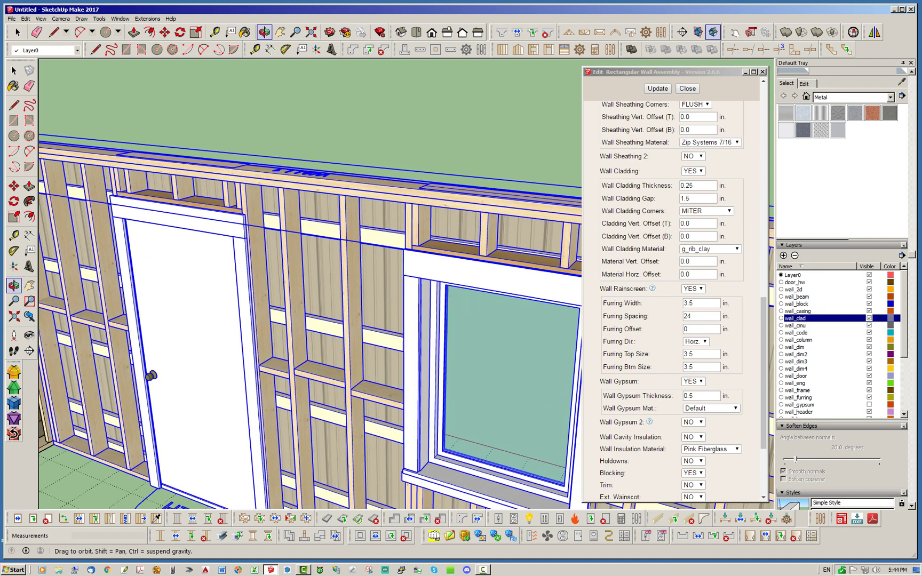
{"action": "scroll", "coordinate": [260, 260], "scroll_direction": "down", "scroll_amount": 3}
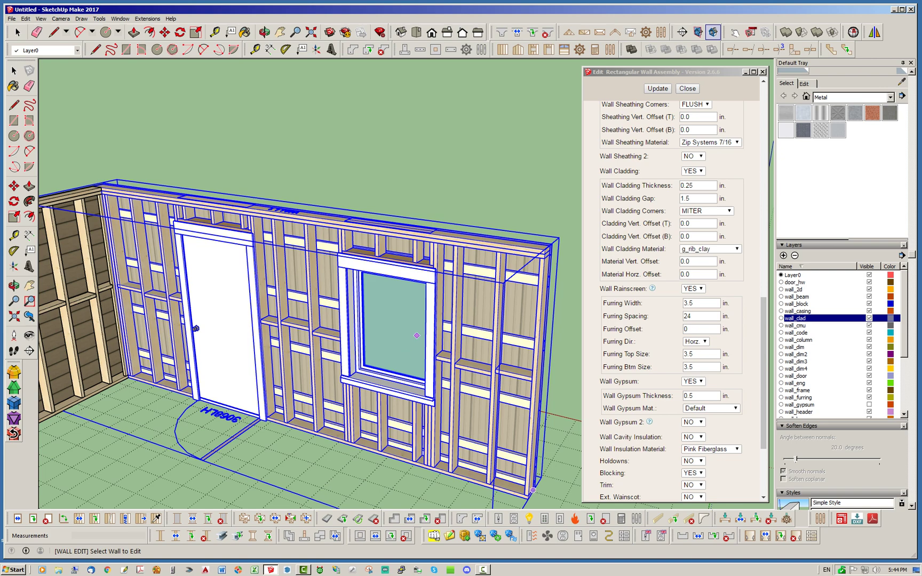
{"action": "middle_click_drag", "start_coordinate": [491, 373], "coordinate": [506, 358]}
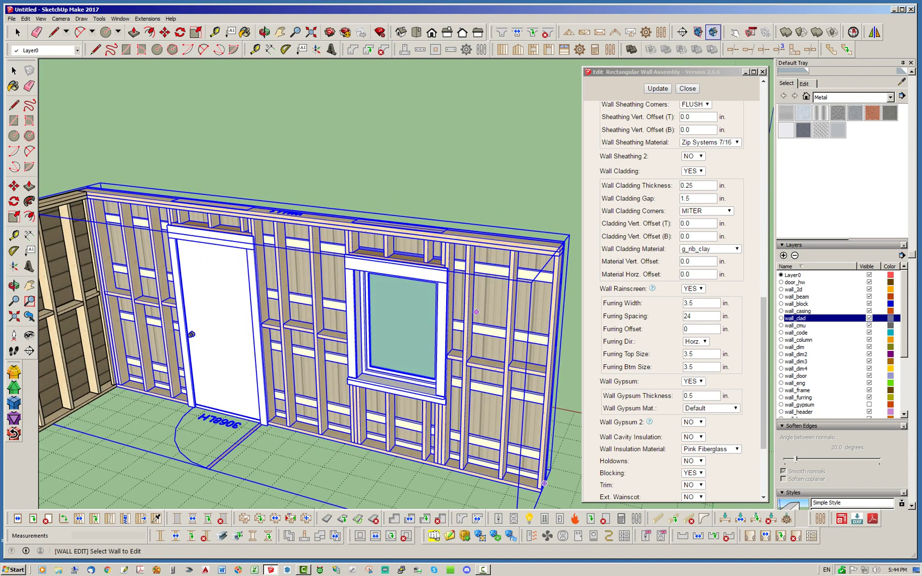
Set both the top plate quantity and the bottom plate quantity of the wall to 0, updating the wall.
{"action": "scroll", "coordinate": [684, 302], "scroll_direction": "up", "scroll_amount": 1}
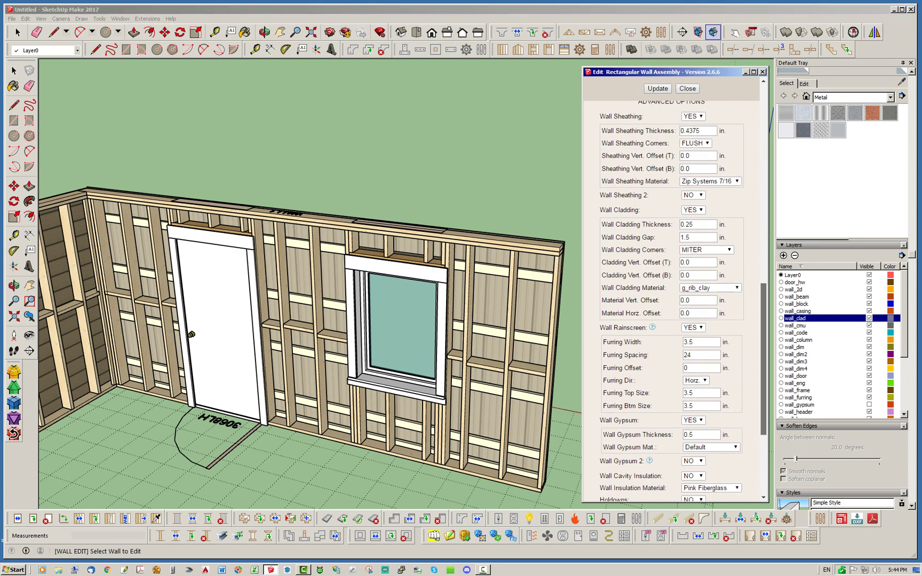
{"action": "scroll", "coordinate": [673, 299], "scroll_direction": "up", "scroll_amount": 10}
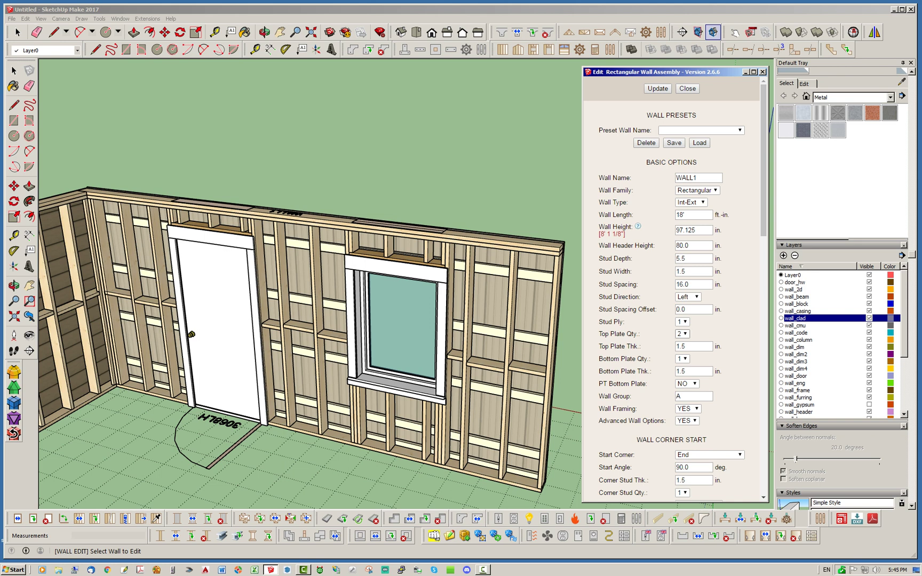
{"action": "left_click", "coordinate": [684, 334]}
{"action": "left_click", "coordinate": [683, 343]}
{"action": "left_click", "coordinate": [658, 88]}
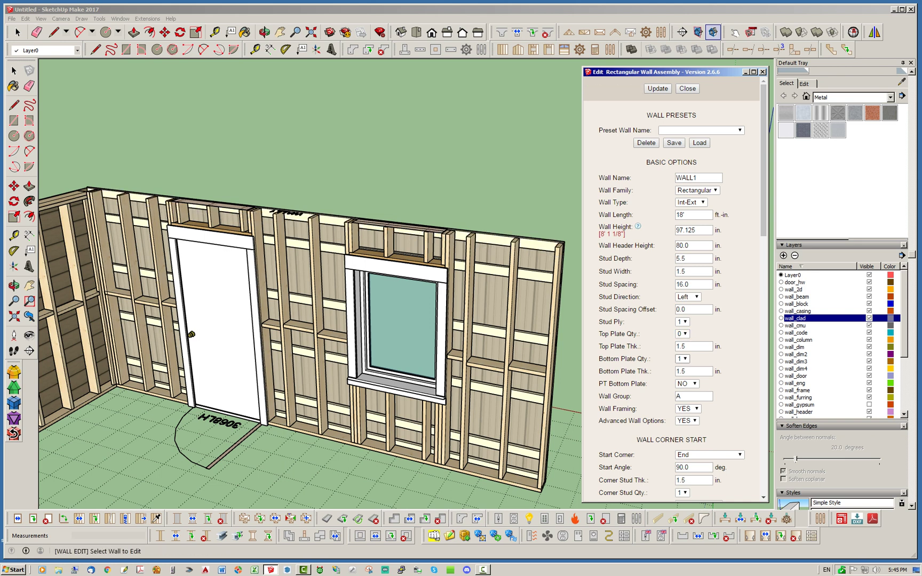
{"action": "left_click", "coordinate": [683, 359]}
{"action": "left_click", "coordinate": [680, 368]}
{"action": "left_click", "coordinate": [658, 89]}
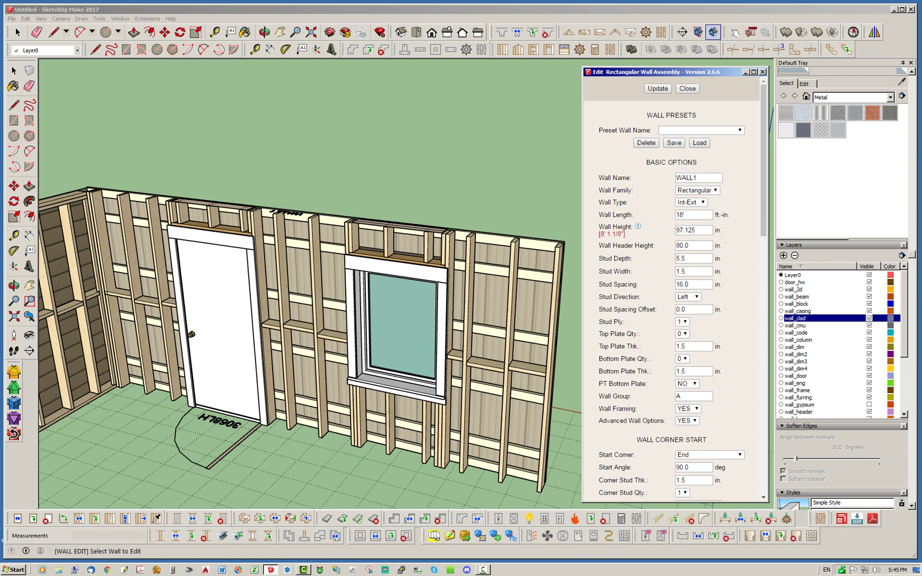
Switch the wall's blocking to NO and update the wall.
{"action": "left_click_drag", "start_coordinate": [764, 160], "coordinate": [764, 415]}
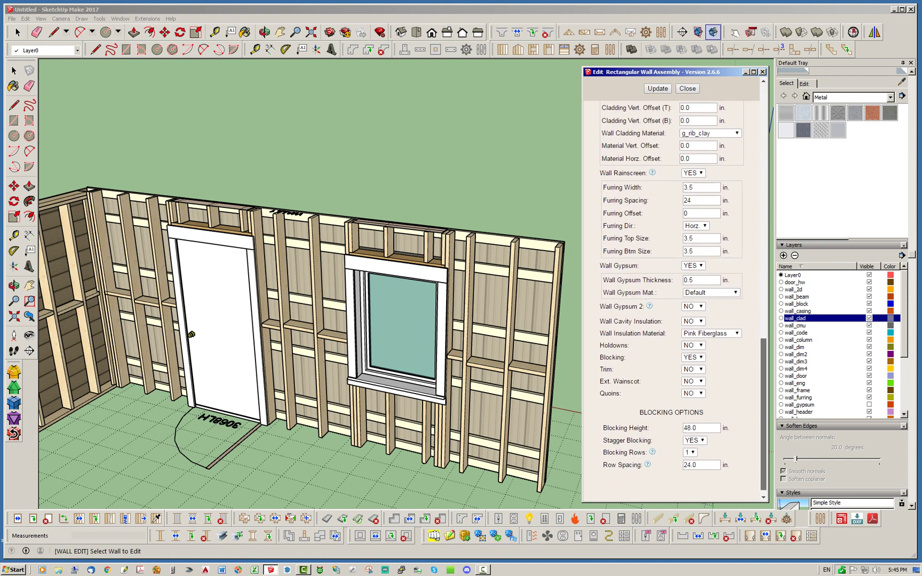
{"action": "scroll", "coordinate": [682, 296], "scroll_direction": "up", "scroll_amount": 1}
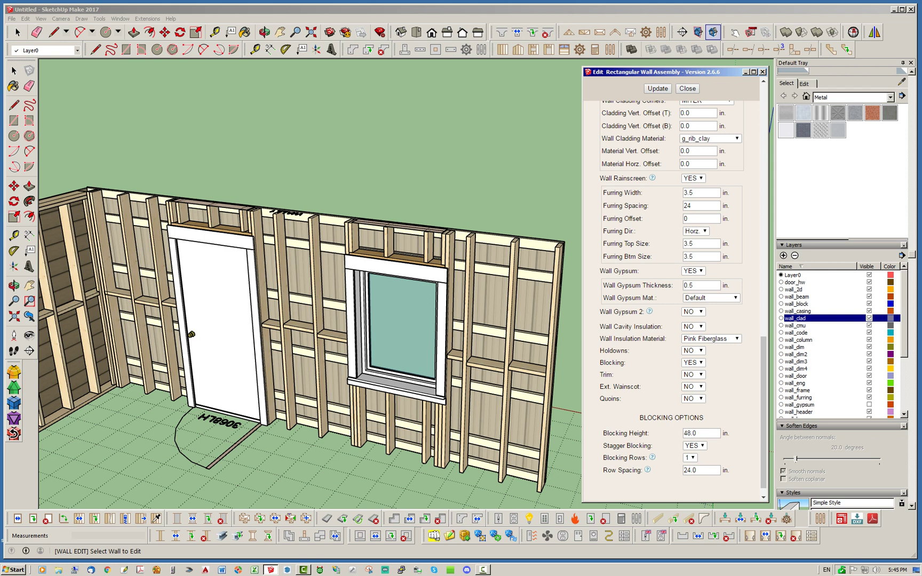
{"action": "left_click", "coordinate": [693, 362]}
{"action": "left_click", "coordinate": [689, 379]}
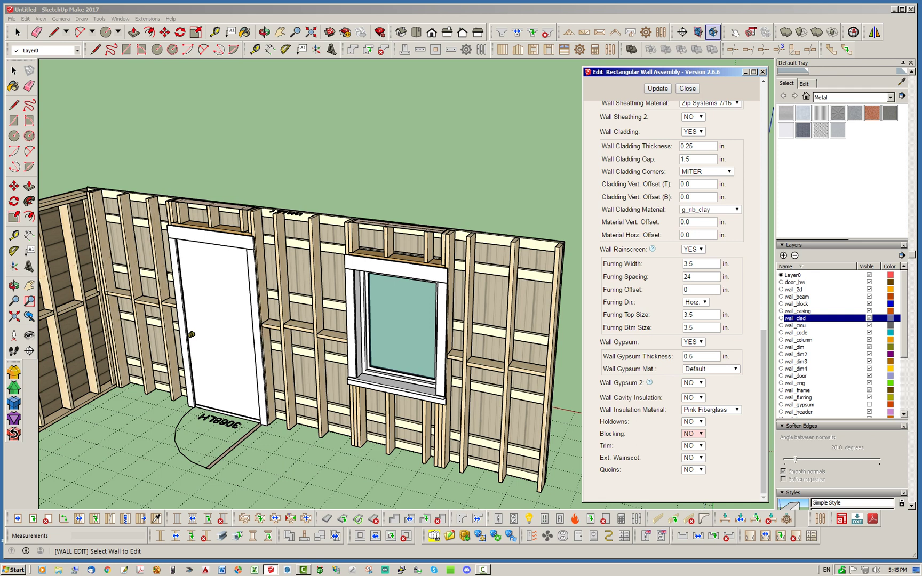
{"action": "left_click", "coordinate": [657, 88]}
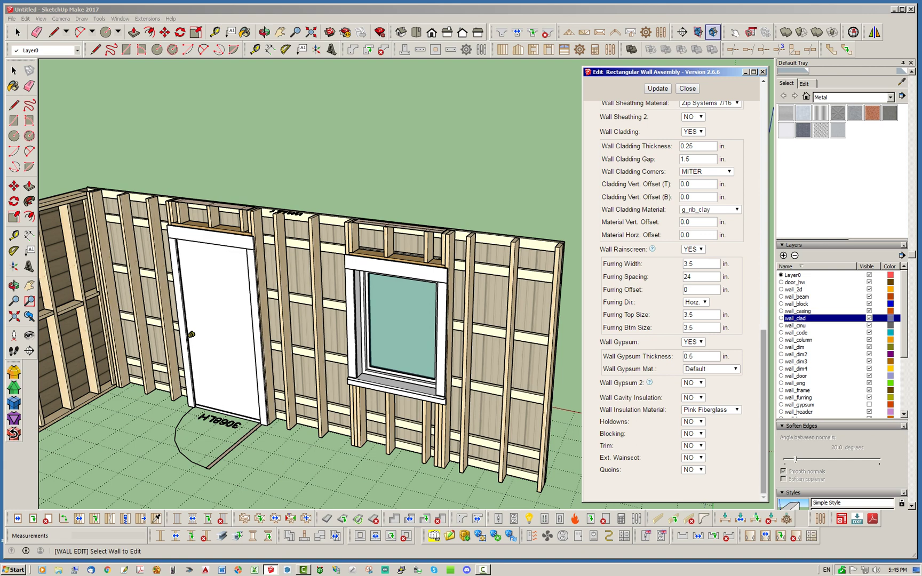
Set the wall's stud spacing to 48 in and the stud width to 5.5 in, updating the wall.
{"action": "left_click_drag", "start_coordinate": [764, 365], "coordinate": [776, 112]}
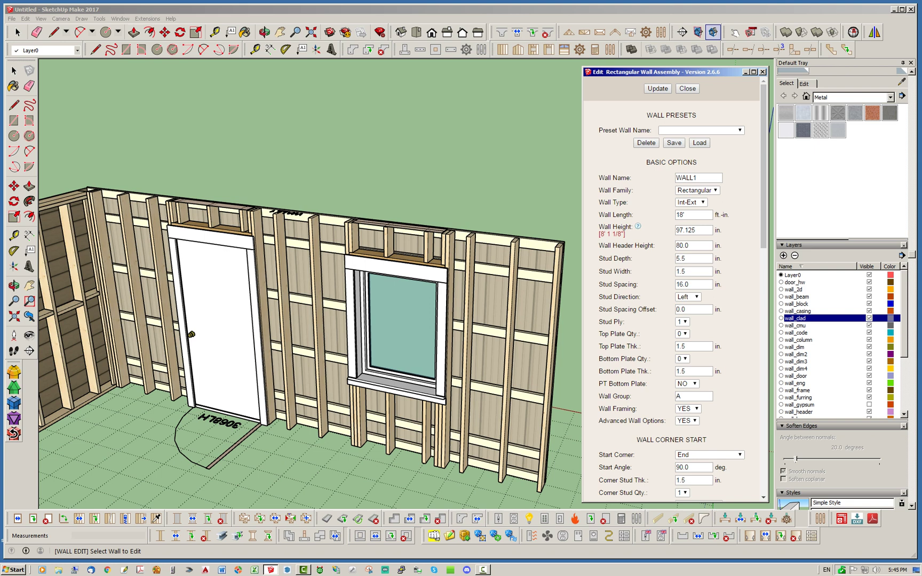
{"action": "double_click", "coordinate": [683, 284]}
{"action": "type", "text": "48"}
{"action": "left_click", "coordinate": [658, 89]}
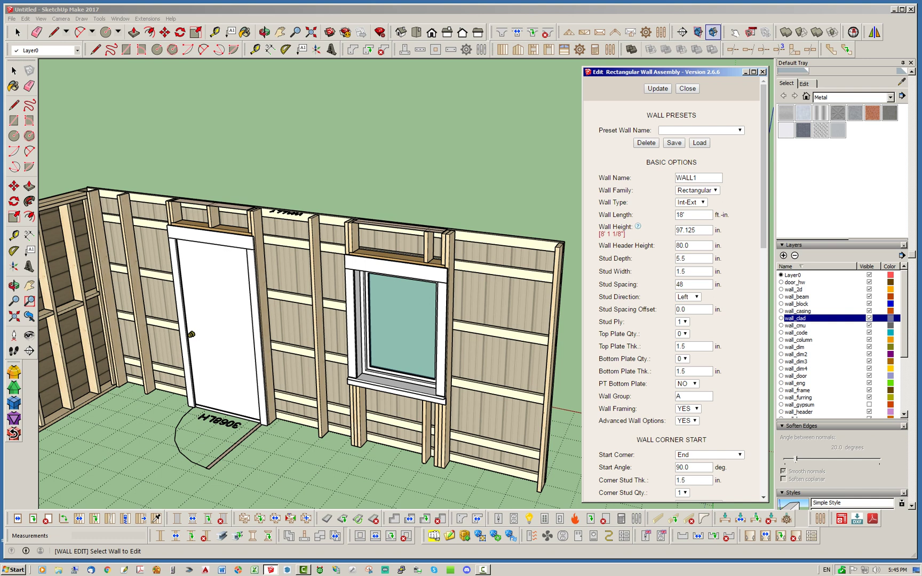
{"action": "left_click_drag", "start_coordinate": [688, 272], "coordinate": [674, 271]}
{"action": "type", "text": "5.5"}
{"action": "left_click", "coordinate": [658, 89]}
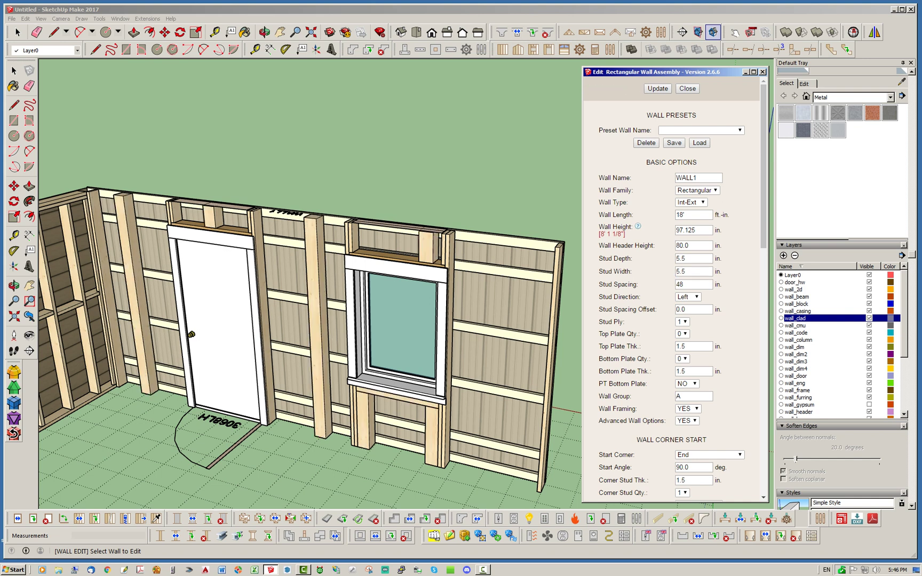
Set the corner stud thickness at the wall's start corner to 5.5 in and update the wall.
{"action": "scroll", "coordinate": [671, 289], "scroll_direction": "down", "scroll_amount": 5}
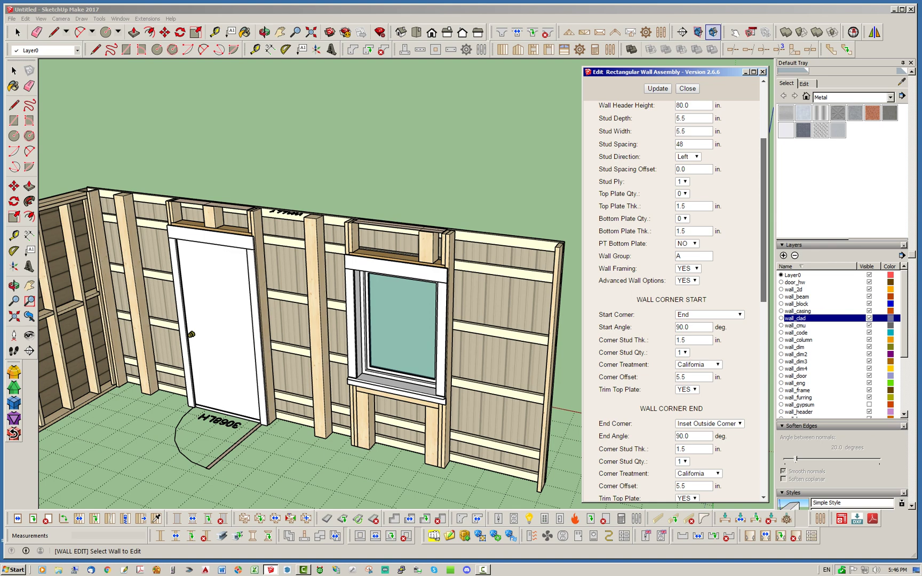
{"action": "left_click_drag", "start_coordinate": [764, 220], "coordinate": [764, 219]}
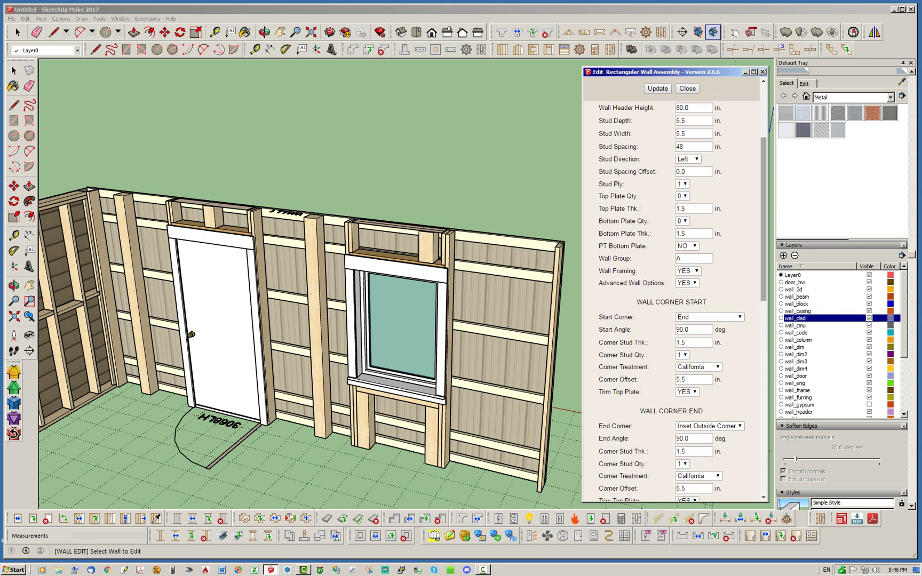
{"action": "middle_click_drag", "start_coordinate": [470, 267], "coordinate": [398, 267], "text": "shift"}
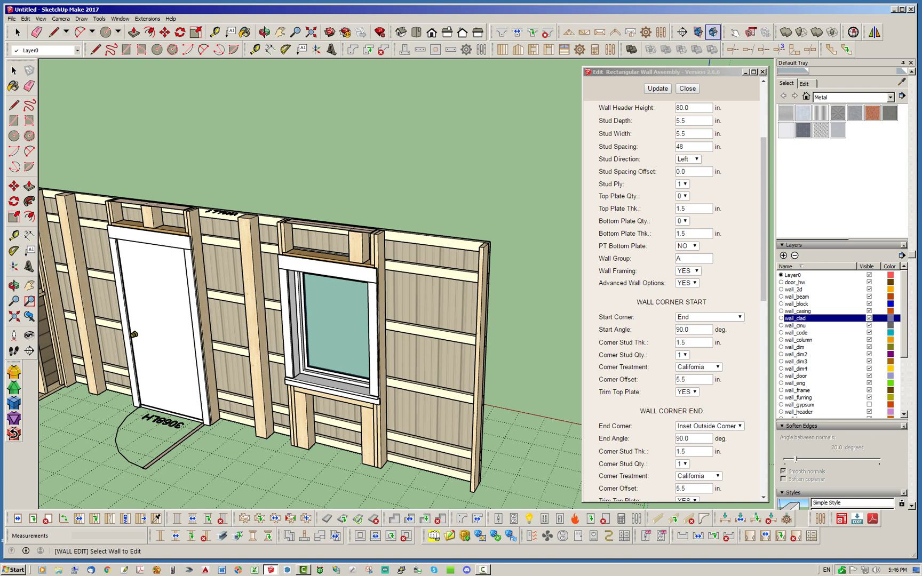
{"action": "left_click", "coordinate": [690, 343]}
{"action": "double_click", "coordinate": [683, 342]}
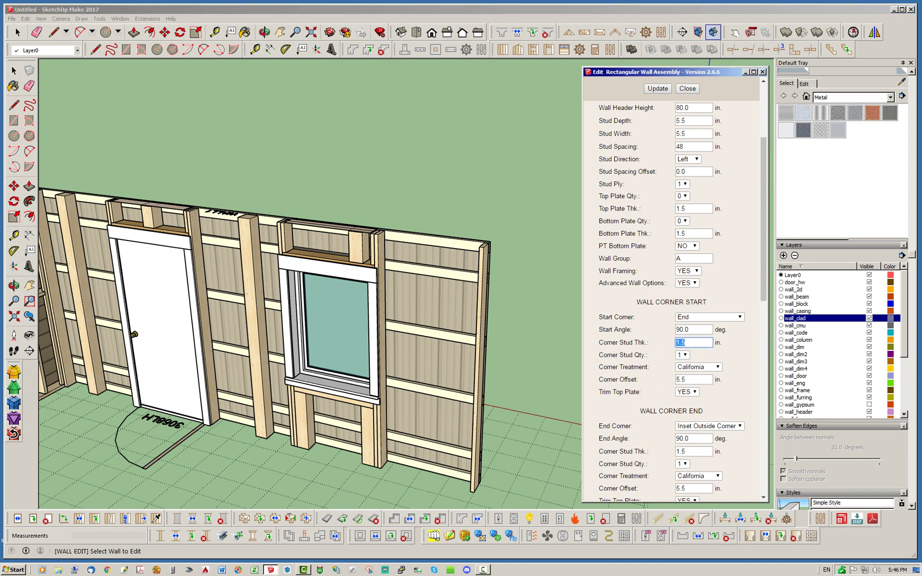
{"action": "type", "text": "5.5"}
{"action": "left_click", "coordinate": [658, 88]}
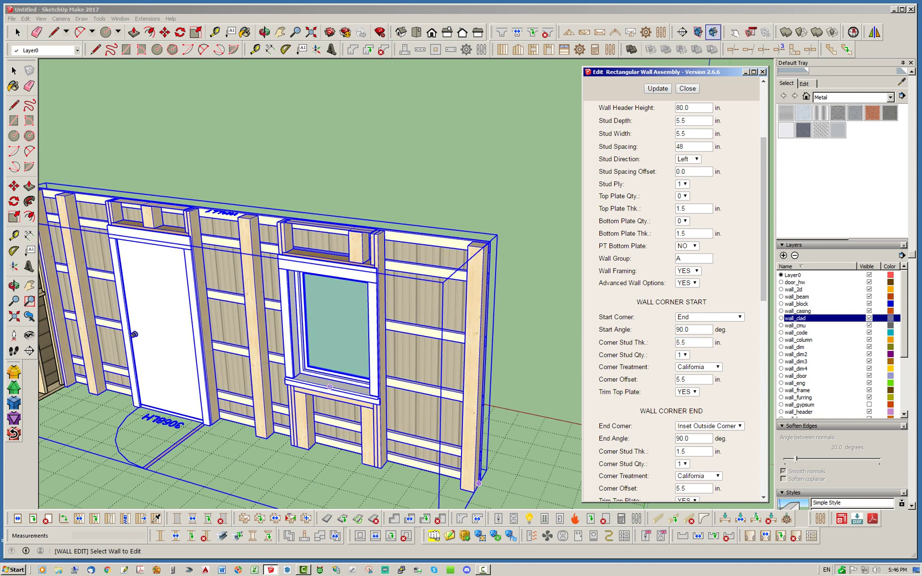
Inspect the wide posts and furring around the door and window from inside, and end the wall edit.
{"action": "middle_click_drag", "start_coordinate": [330, 387], "coordinate": [499, 355]}
{"action": "scroll", "coordinate": [499, 355], "scroll_direction": "down", "scroll_amount": 3}
{"action": "scroll", "coordinate": [344, 358], "scroll_direction": "up", "scroll_amount": 3}
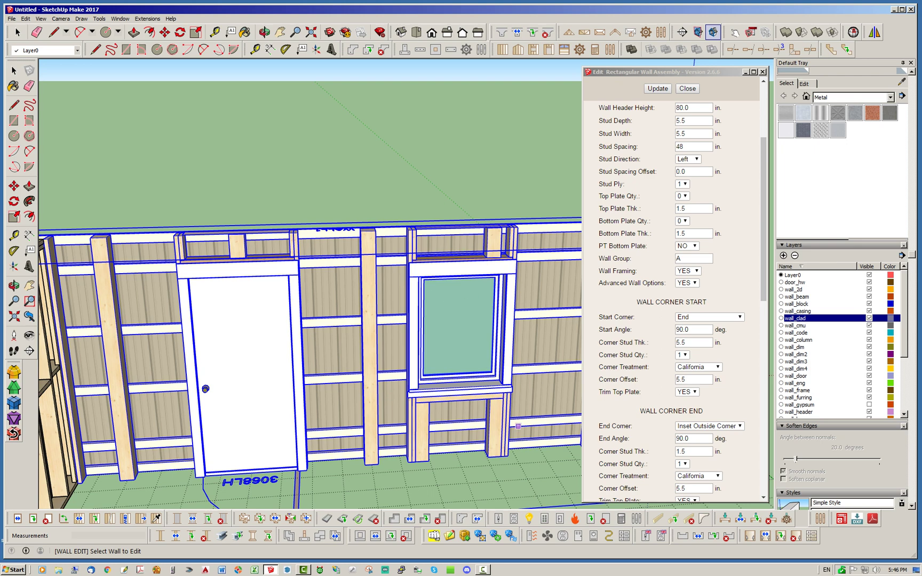
{"action": "middle_click_drag", "start_coordinate": [503, 386], "coordinate": [438, 407]}
{"action": "scroll", "coordinate": [483, 328], "scroll_direction": "down", "scroll_amount": 2}
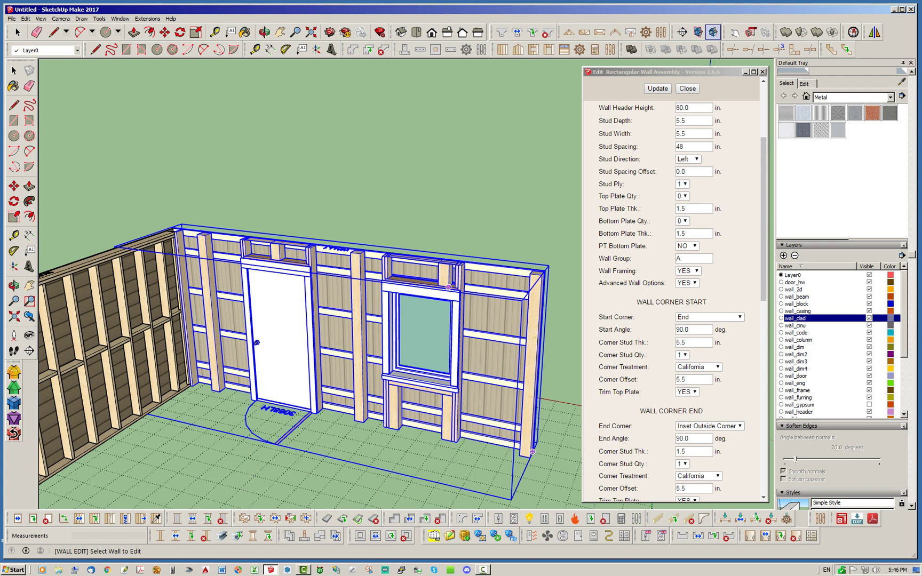
{"action": "left_click", "coordinate": [432, 297]}
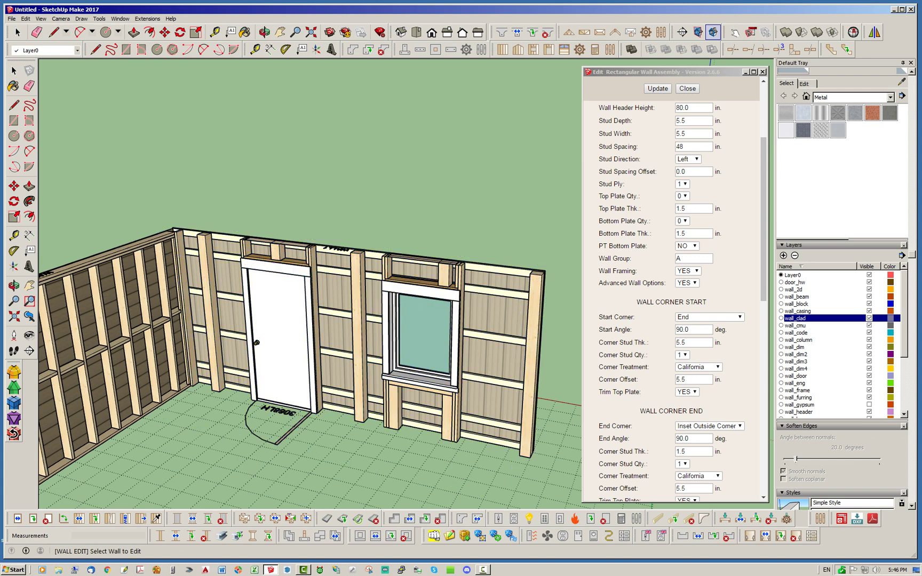
{"action": "left_click", "coordinate": [17, 32]}
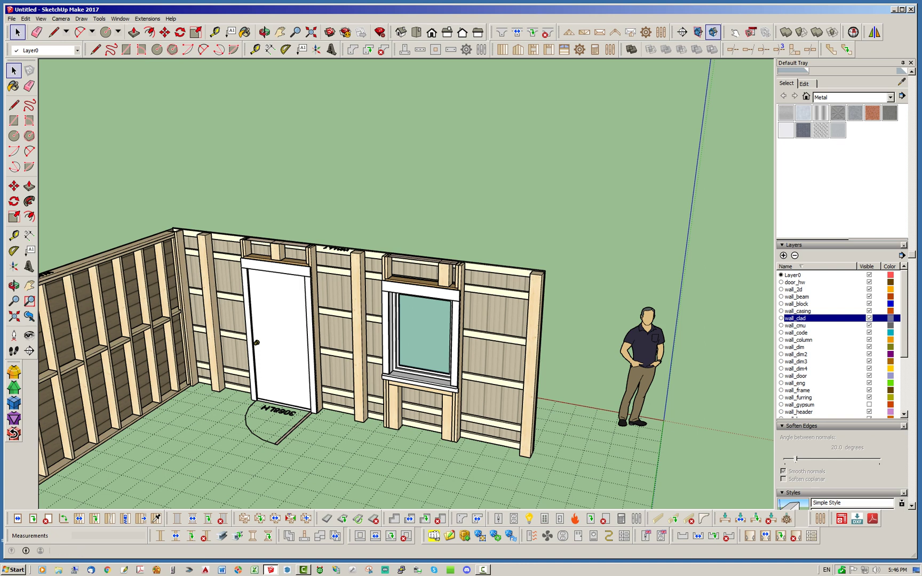
Delete the window opening from the post-frame wall.
{"action": "left_click", "coordinate": [48, 519]}
{"action": "left_click", "coordinate": [444, 321]}
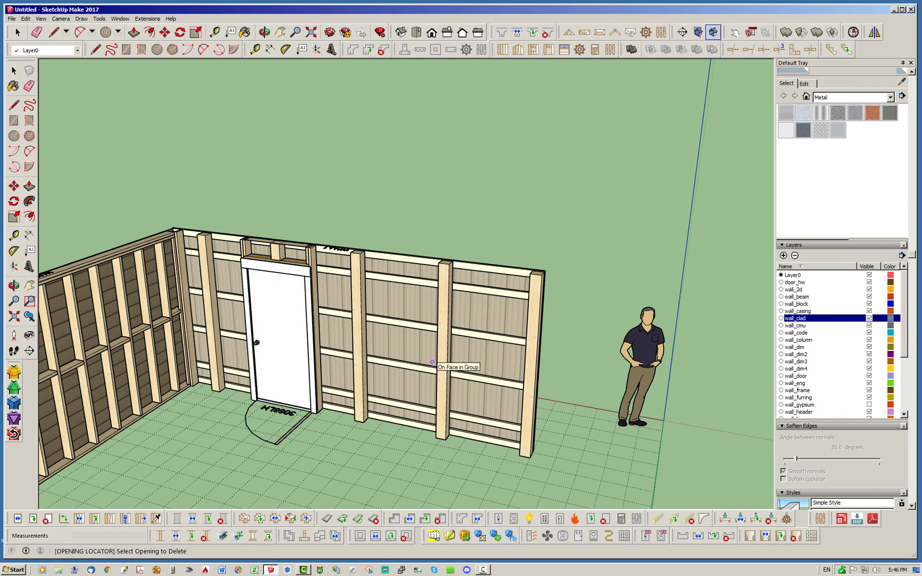
{"action": "scroll", "coordinate": [280, 375], "scroll_direction": "up", "scroll_amount": 3}
{"action": "left_click", "coordinate": [330, 271]}
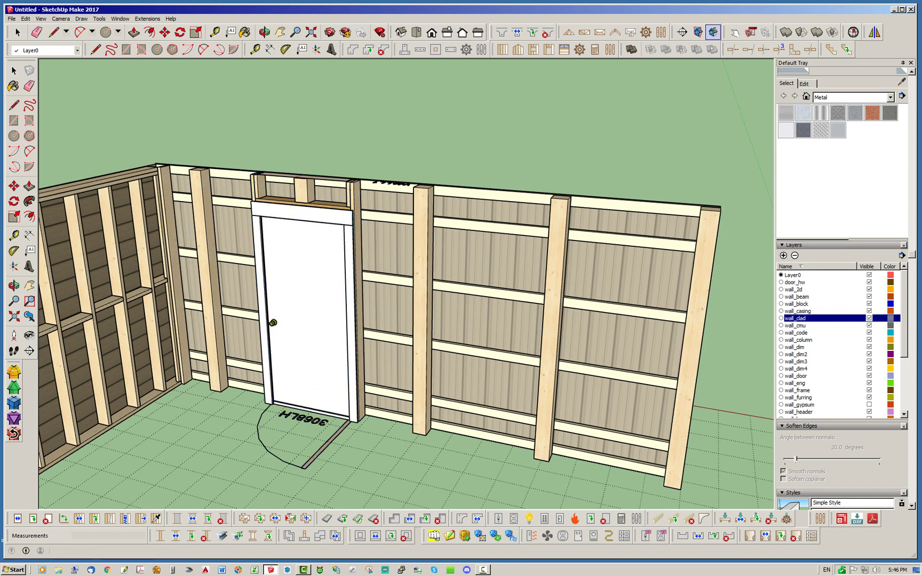
Move the door opening along the wall, away from the shared corner, to a location of about 10 ft.
{"action": "left_click", "coordinate": [18, 519]}
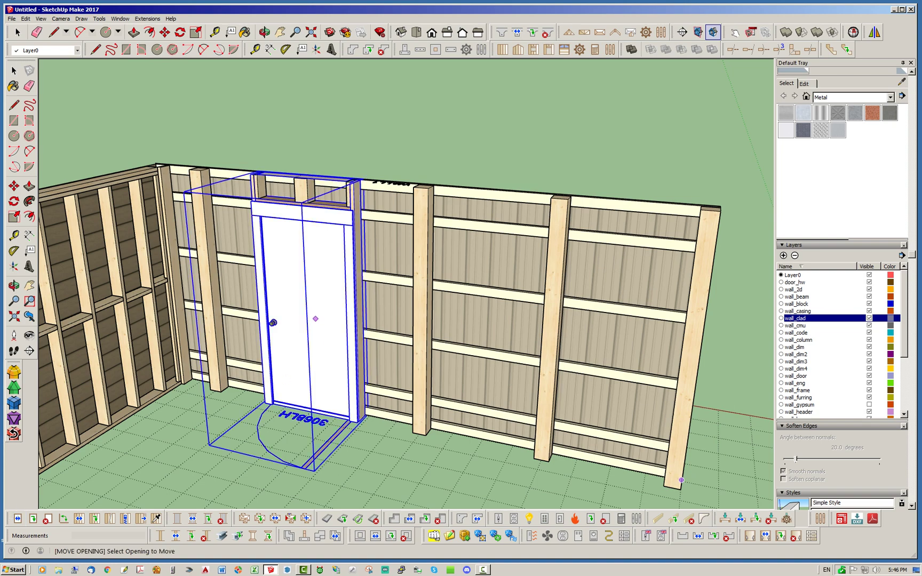
{"action": "left_click", "coordinate": [315, 319]}
{"action": "middle_click_drag", "start_coordinate": [619, 283], "coordinate": [363, 267]}
{"action": "scroll", "coordinate": [363, 267], "scroll_direction": "up", "scroll_amount": 2}
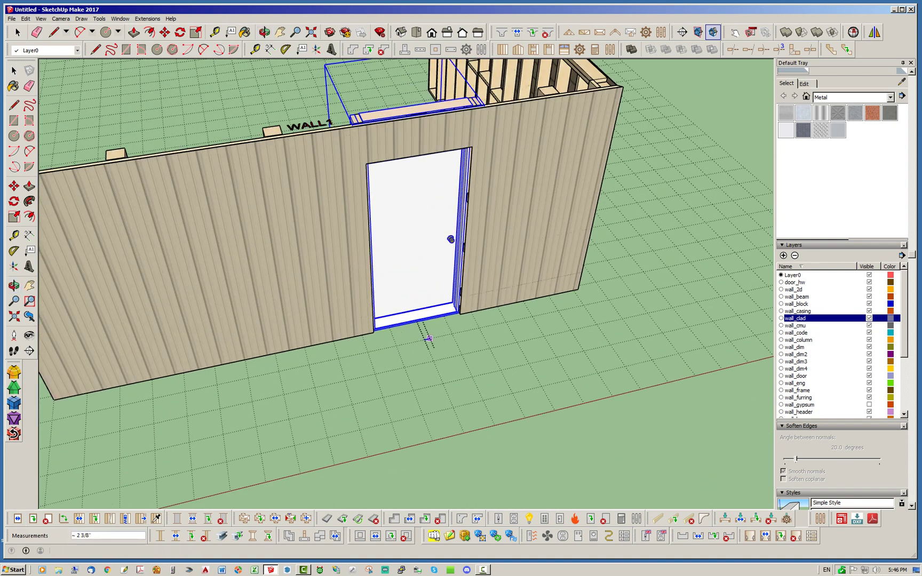
{"action": "key", "text": "Return"}
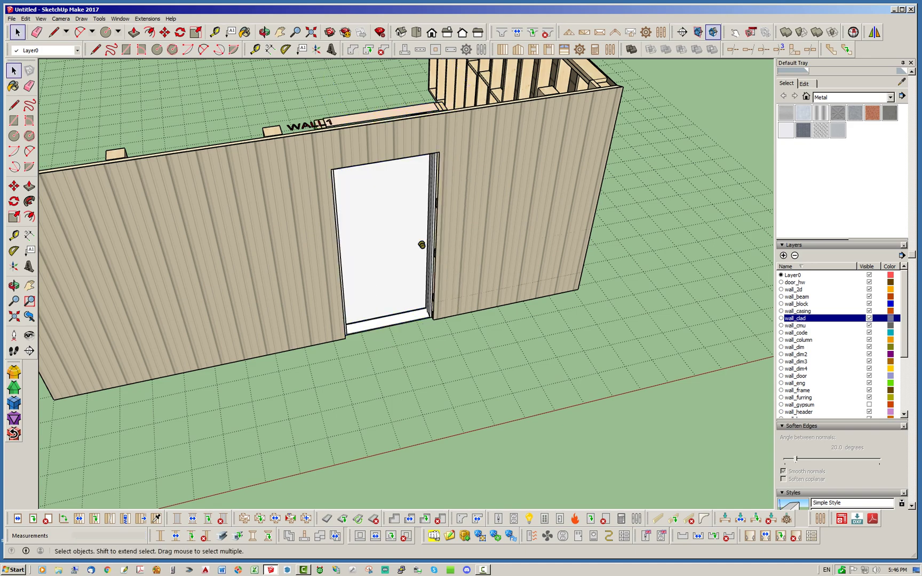
{"action": "middle_click_drag", "start_coordinate": [385, 293], "coordinate": [349, 291]}
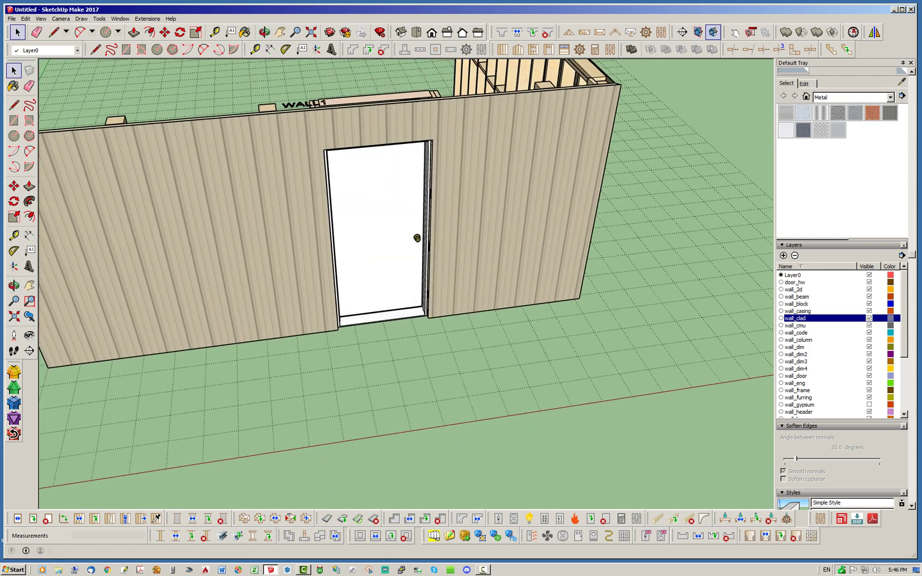
{"action": "left_click", "coordinate": [18, 518]}
{"action": "left_click", "coordinate": [397, 267]}
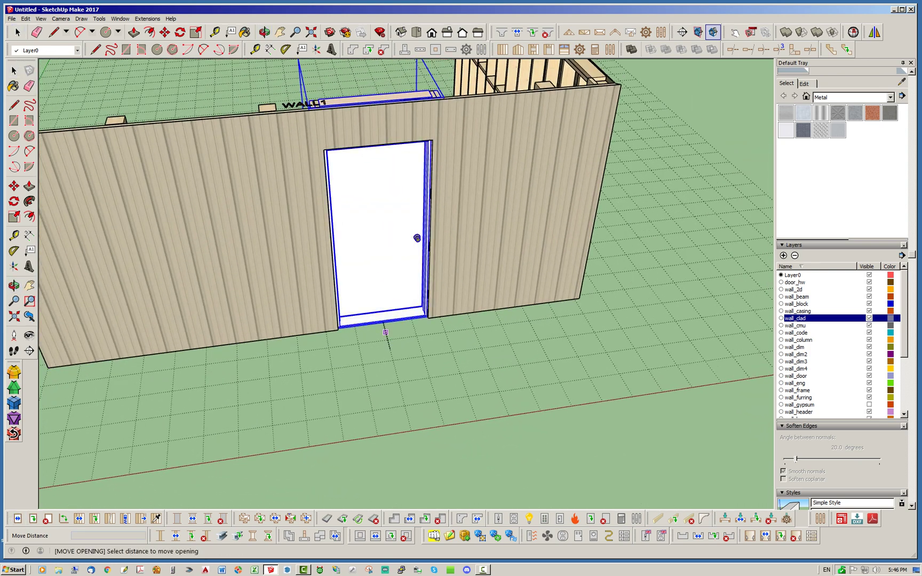
{"action": "left_click", "coordinate": [355, 335]}
{"action": "middle_click_drag", "start_coordinate": [234, 304], "coordinate": [454, 288]}
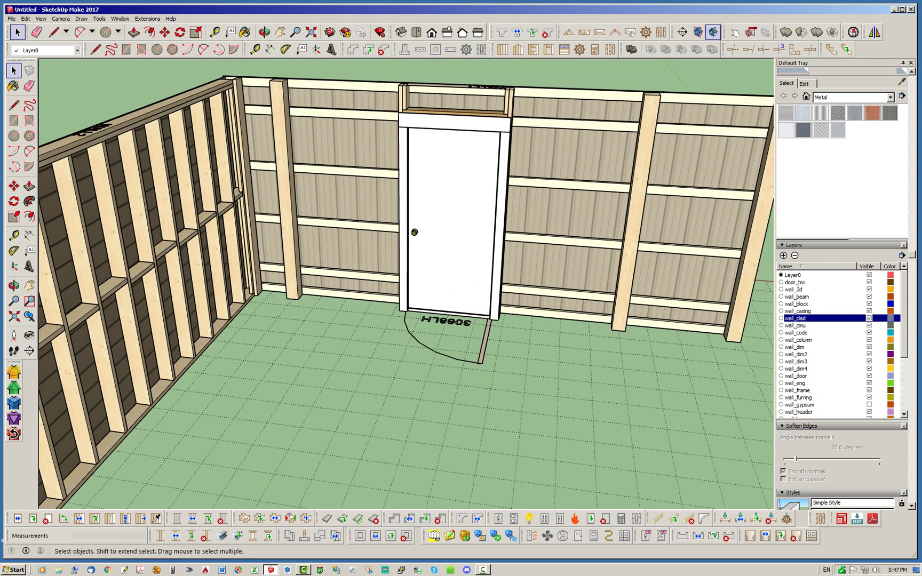
Set the door's king stud width to 5.5 in, update the door and end its edit.
{"action": "scroll", "coordinate": [401, 171], "scroll_direction": "up", "scroll_amount": 2}
{"action": "scroll", "coordinate": [332, 275], "scroll_direction": "down", "scroll_amount": 2}
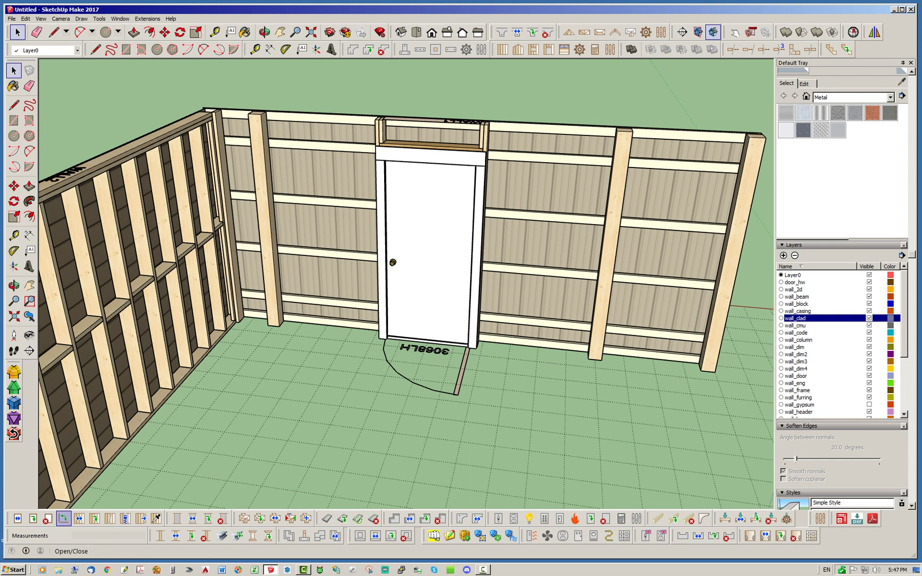
{"action": "left_click", "coordinate": [390, 299]}
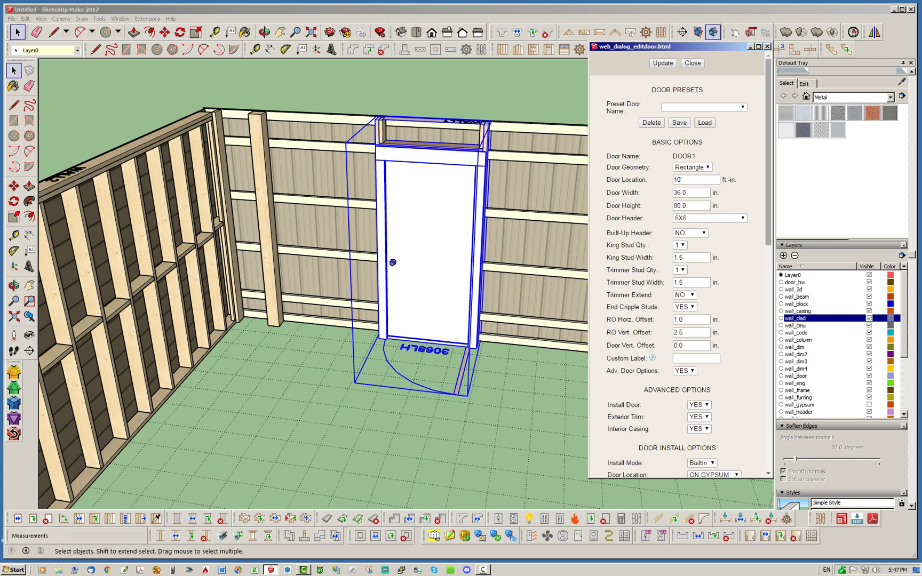
{"action": "scroll", "coordinate": [678, 267], "scroll_direction": "down", "scroll_amount": 3}
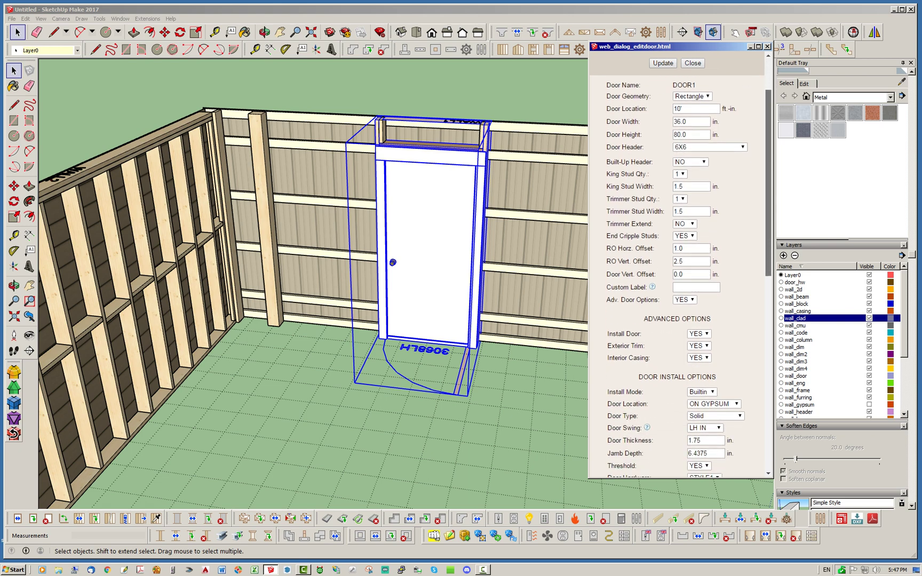
{"action": "left_click_drag", "start_coordinate": [769, 182], "coordinate": [769, 182]}
{"action": "double_click", "coordinate": [679, 189]}
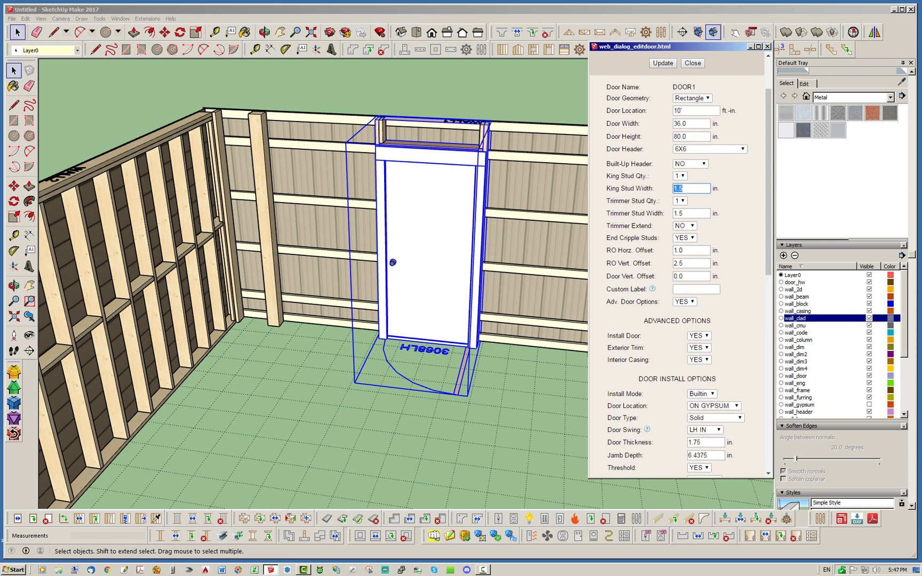
{"action": "type", "text": "5.5"}
{"action": "left_click", "coordinate": [663, 63]}
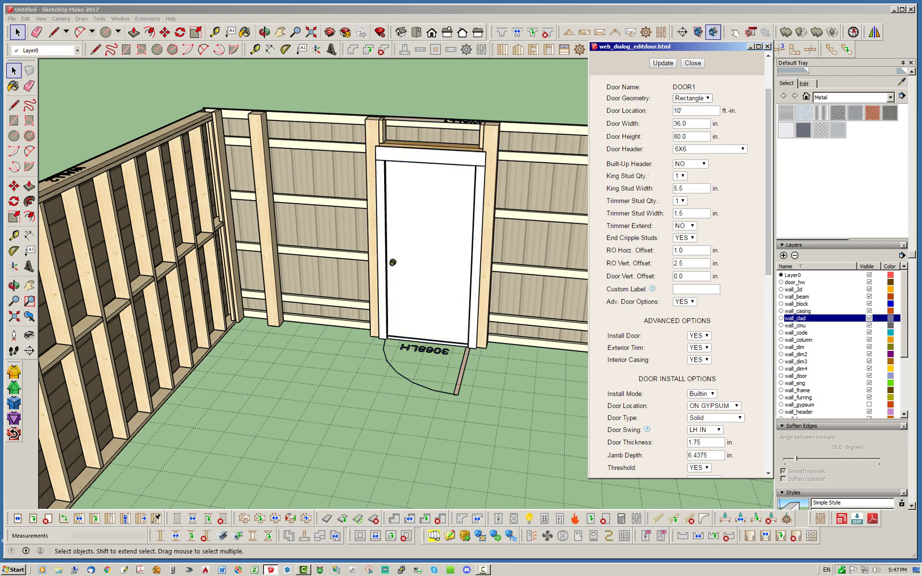
{"action": "left_click", "coordinate": [693, 63]}
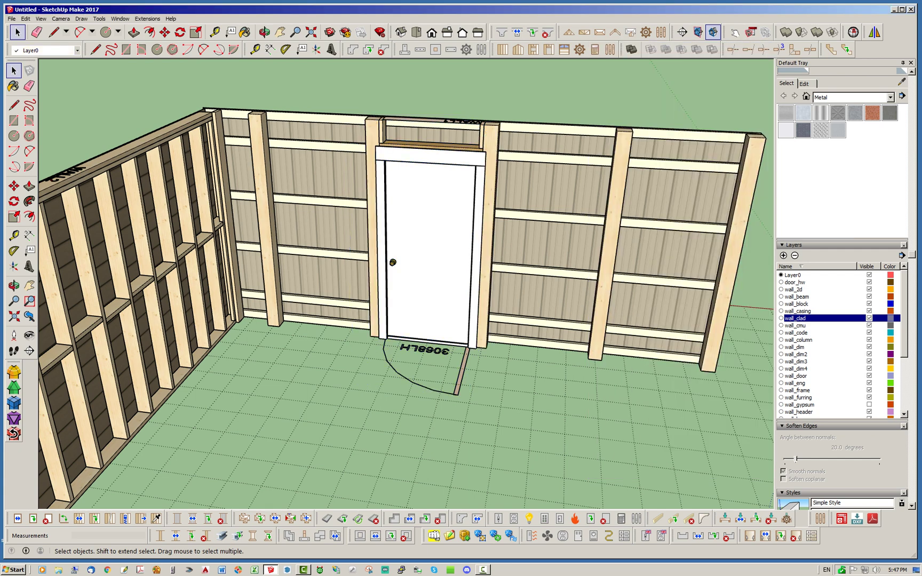
Hide the wall_casing layer and inspect the door's posts, header and surrounding furring from inside.
{"action": "left_click", "coordinate": [869, 311]}
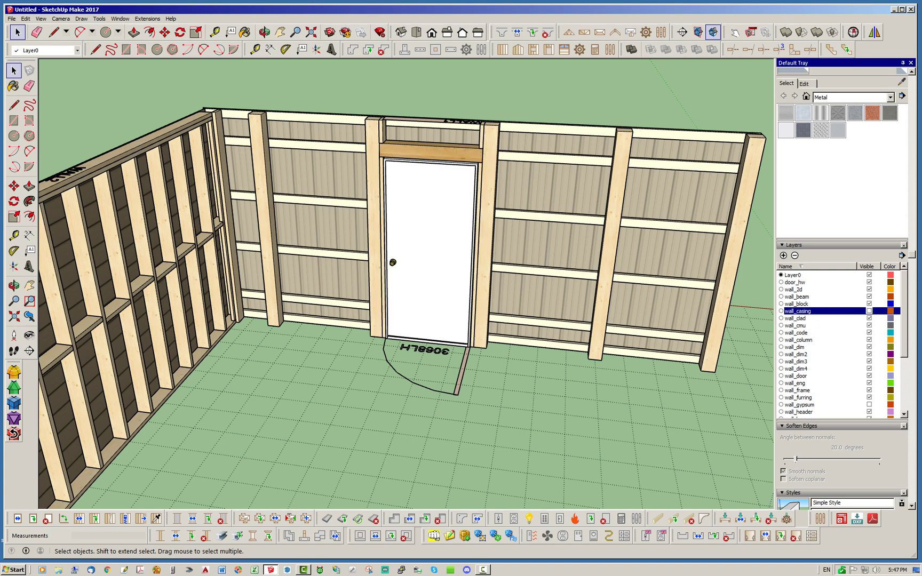
{"action": "middle_click_drag", "start_coordinate": [481, 267], "coordinate": [454, 288]}
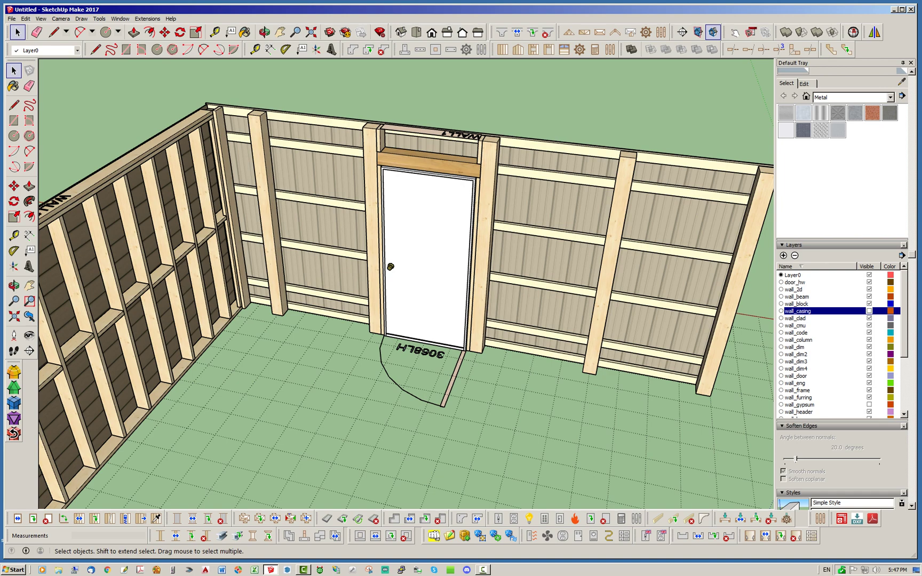
{"action": "middle_click_drag", "start_coordinate": [454, 299], "coordinate": [425, 300]}
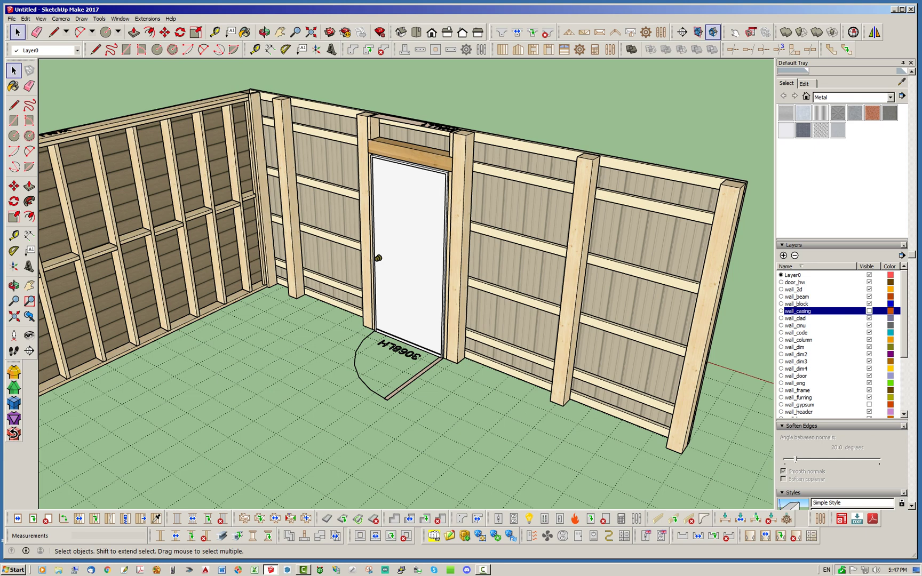
{"action": "middle_click_drag", "start_coordinate": [395, 283], "coordinate": [320, 299]}
{"action": "middle_click_drag", "start_coordinate": [385, 342], "coordinate": [504, 342]}
{"action": "scroll", "coordinate": [507, 345], "scroll_direction": "down", "scroll_amount": 2}
{"action": "scroll", "coordinate": [515, 219], "scroll_direction": "up", "scroll_amount": 3}
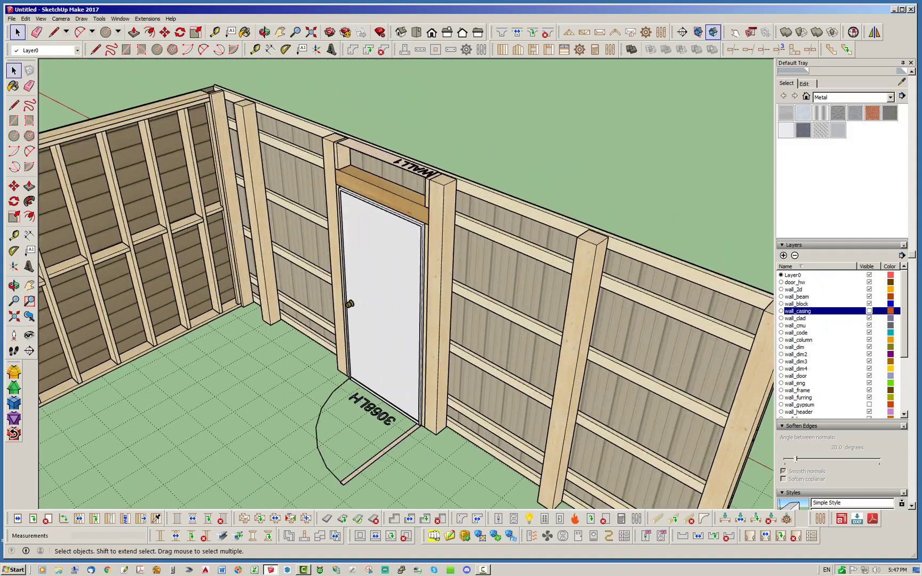
{"action": "middle_click_drag", "start_coordinate": [496, 283], "coordinate": [523, 241]}
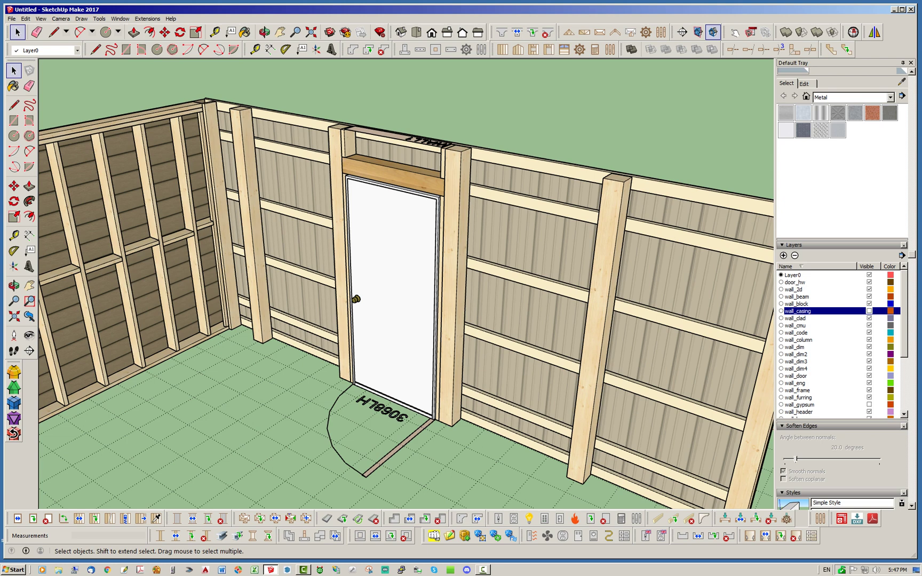
{"action": "mouse_move", "coordinate": [480, 267]}
{"action": "middle_mouse_down"}
{"action": "mouse_move", "coordinate": [507, 292]}
{"action": "mouse_move", "coordinate": [473, 280]}
{"action": "middle_mouse_up"}
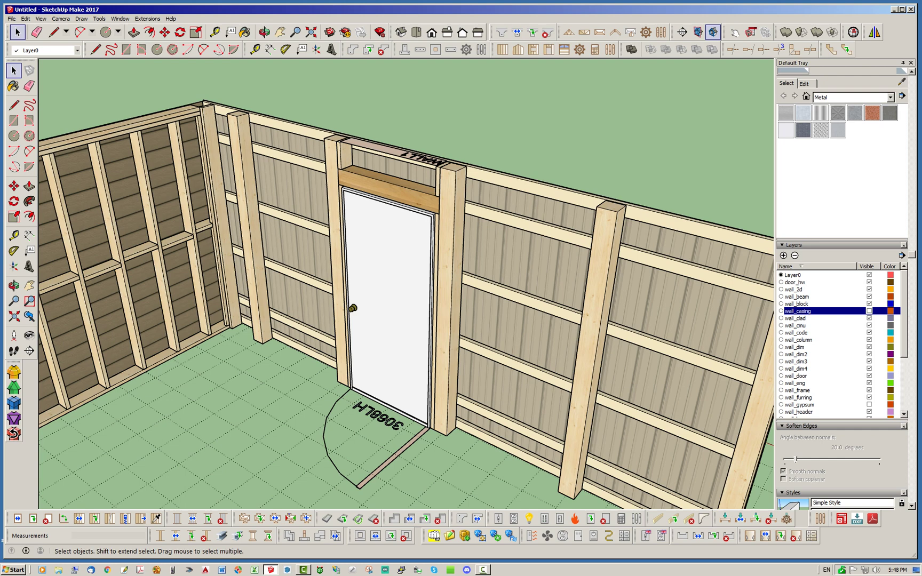
Open the post-frame wall's assembly for editing and review its sheathing, cladding, rainscreen and gypsum options.
{"action": "right_click", "coordinate": [481, 186]}
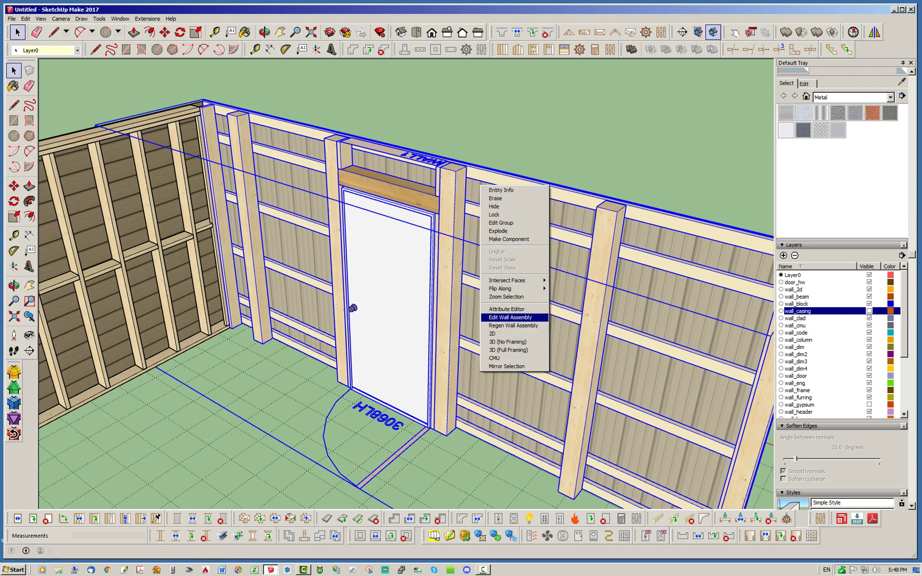
{"action": "left_click", "coordinate": [523, 317]}
{"action": "scroll", "coordinate": [673, 289], "scroll_direction": "down", "scroll_amount": 5}
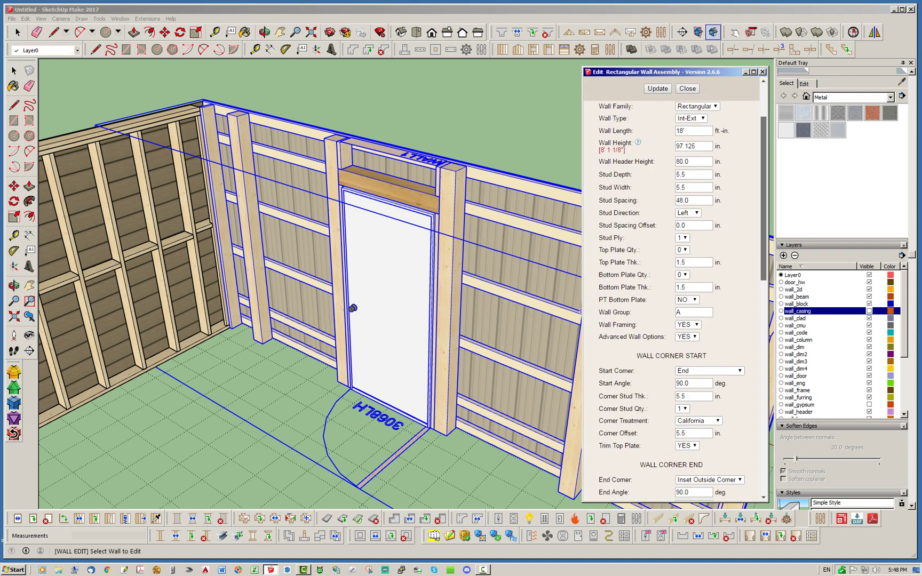
{"action": "scroll", "coordinate": [673, 299], "scroll_direction": "down", "scroll_amount": 5}
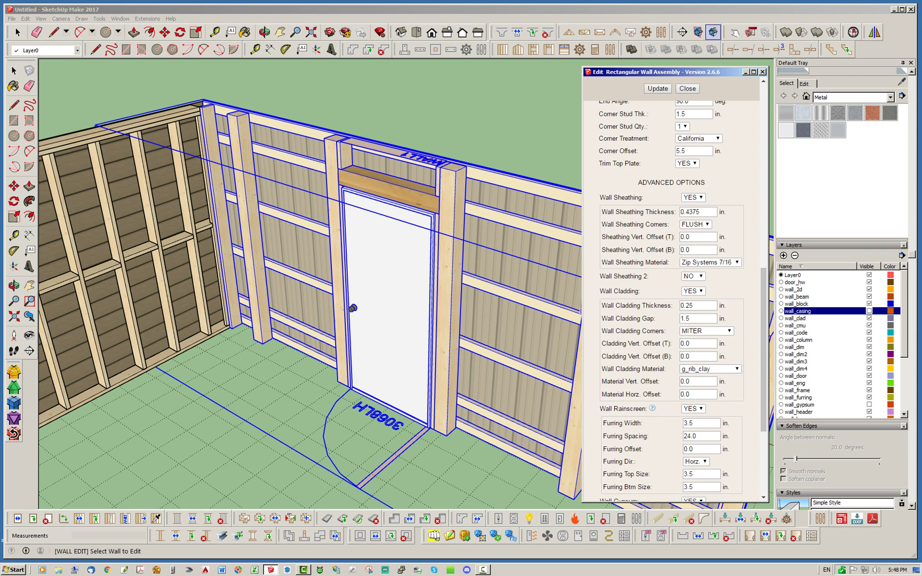
{"action": "left_click_drag", "start_coordinate": [656, 72], "coordinate": [626, 71]}
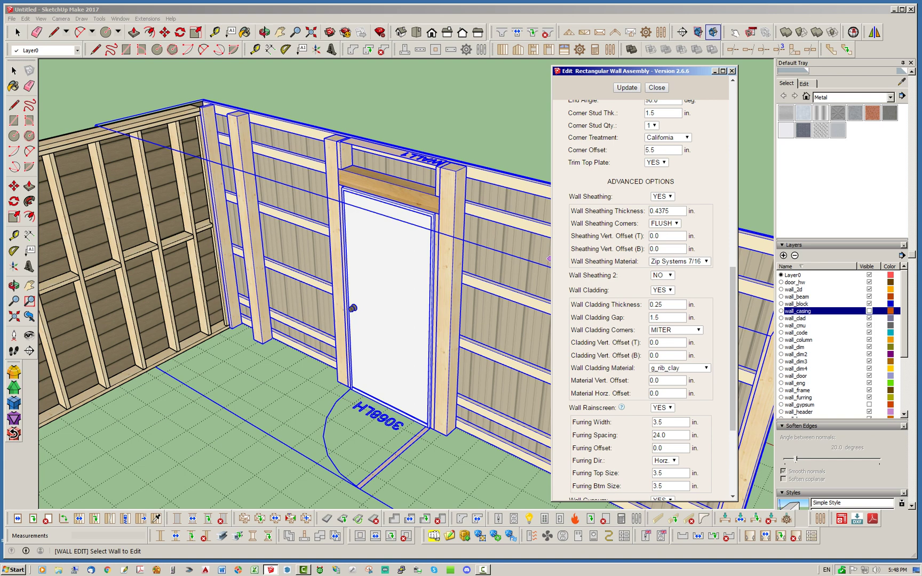
{"action": "scroll", "coordinate": [640, 299], "scroll_direction": "down", "scroll_amount": 4}
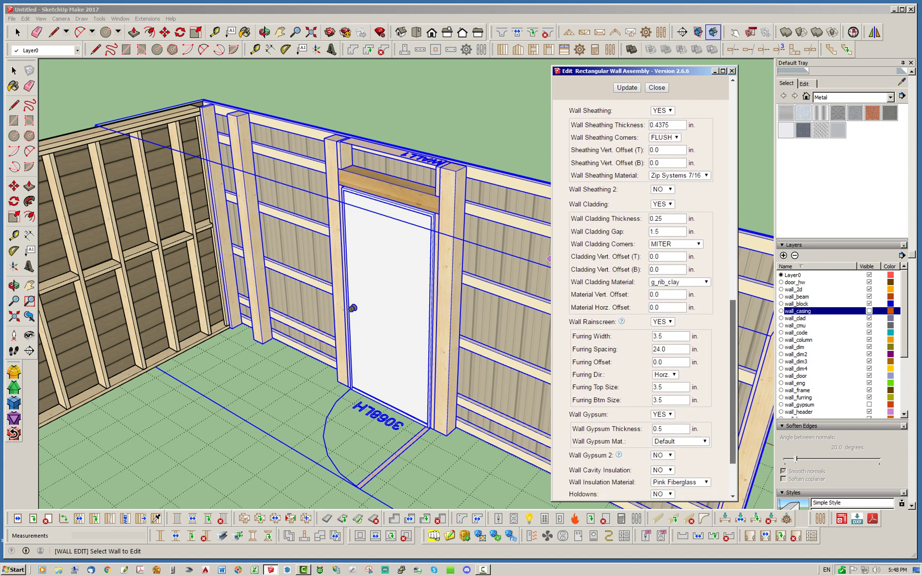